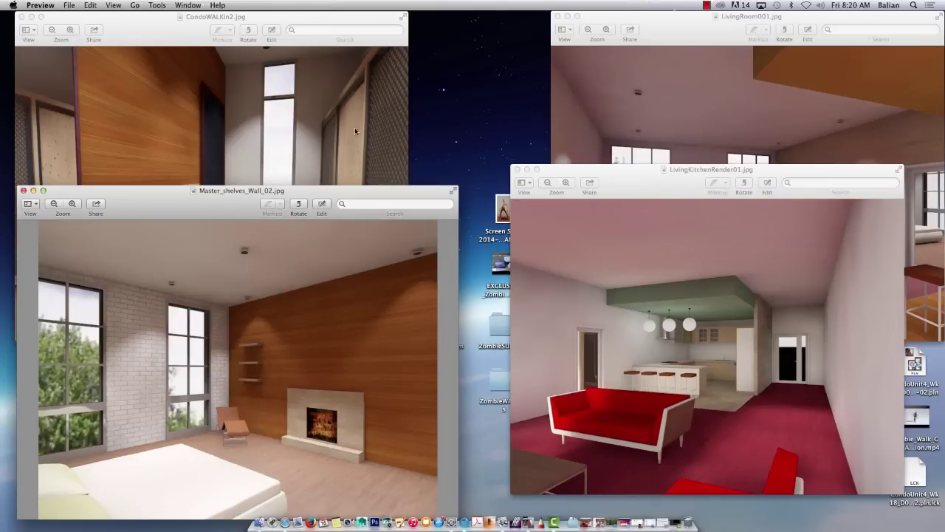
Arrange the four render JPEG windows side by side in Preview, then switch back to ArchiCAD
left_click_drag(330, 192, 325, 170)
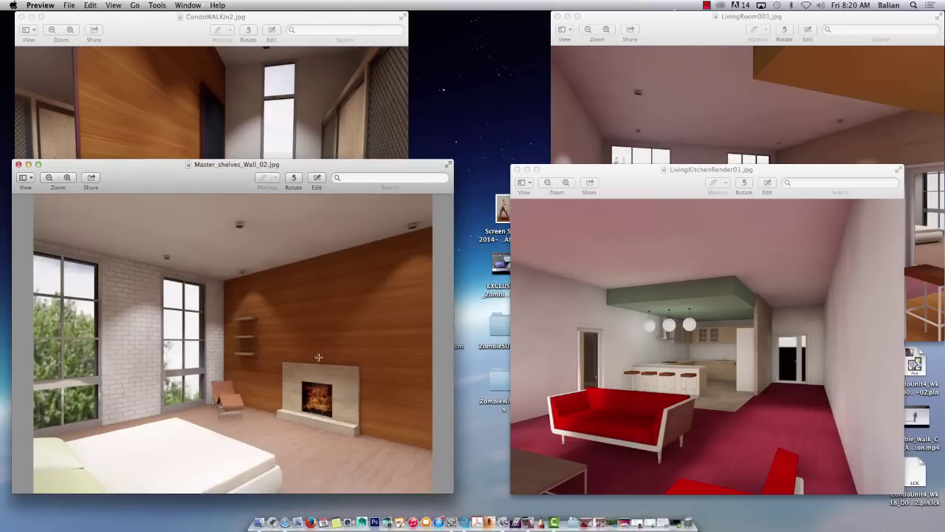
left_click_drag(646, 179, 596, 178)
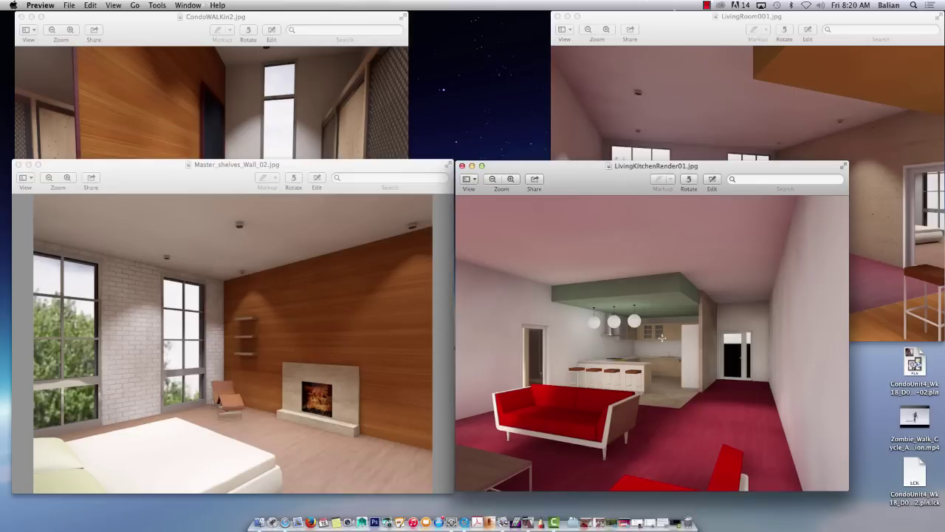
left_click(681, 28)
left_click(506, 166)
left_click(673, 28)
left_click_drag(673, 18, 581, 18)
left_click(531, 298)
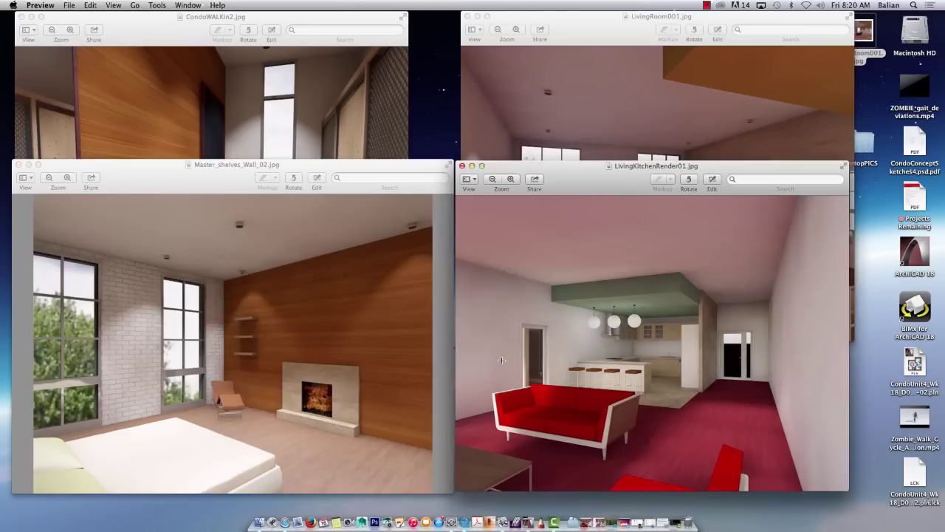
left_click(525, 18)
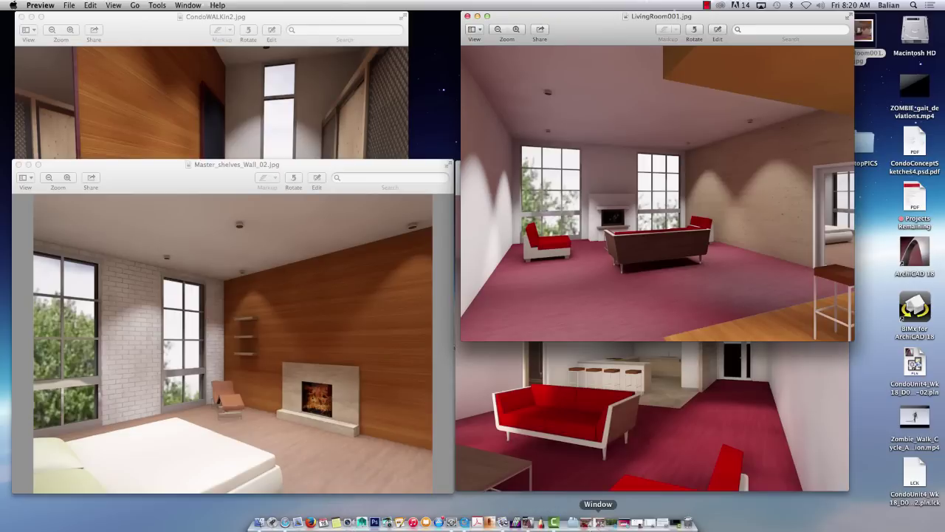
left_click(527, 523)
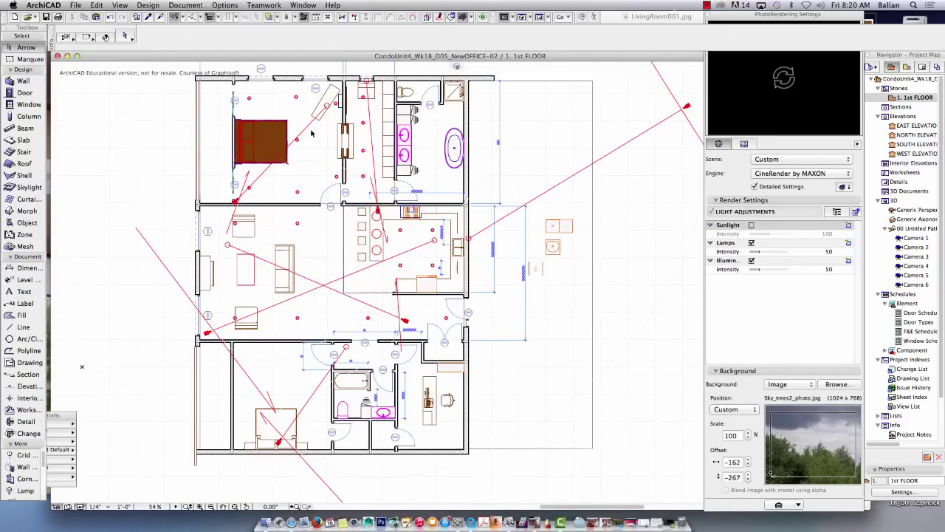
scroll(311, 133, "up", 2)
scroll(532, 489, "down", 2)
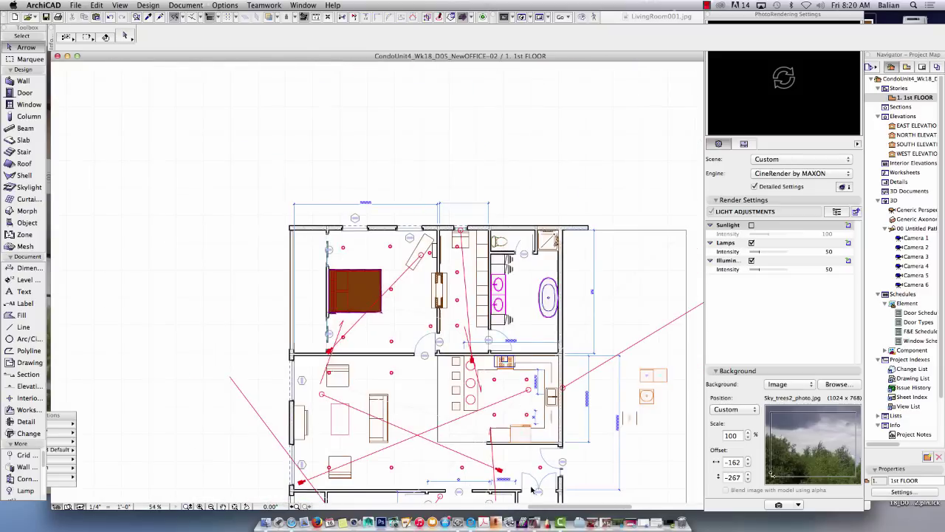
scroll(531, 490, "down", 5)
scroll(522, 275, "up", 2)
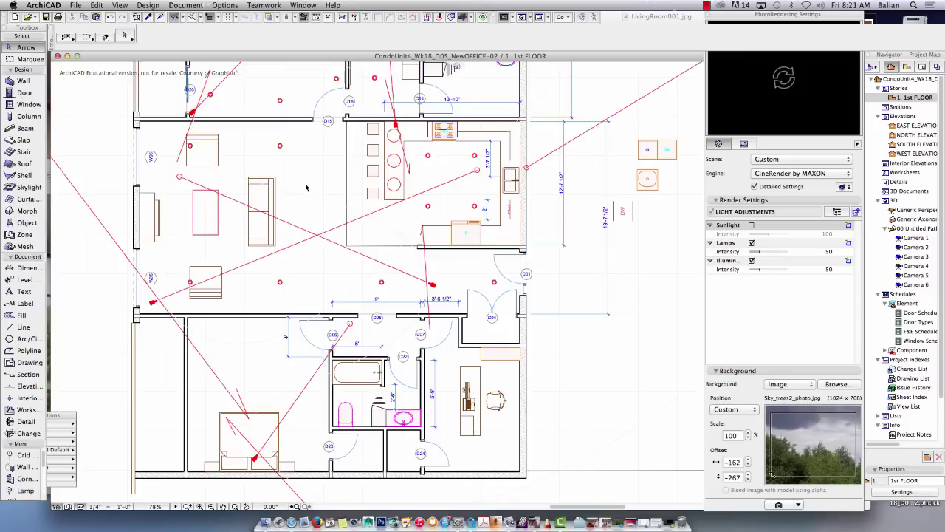
scroll(305, 187, "up", 5)
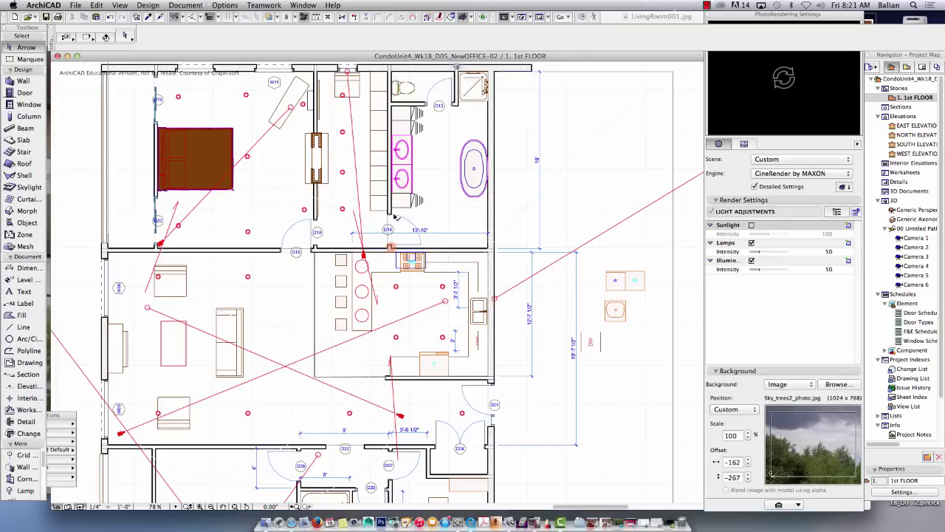
scroll(468, 270, "down", 5)
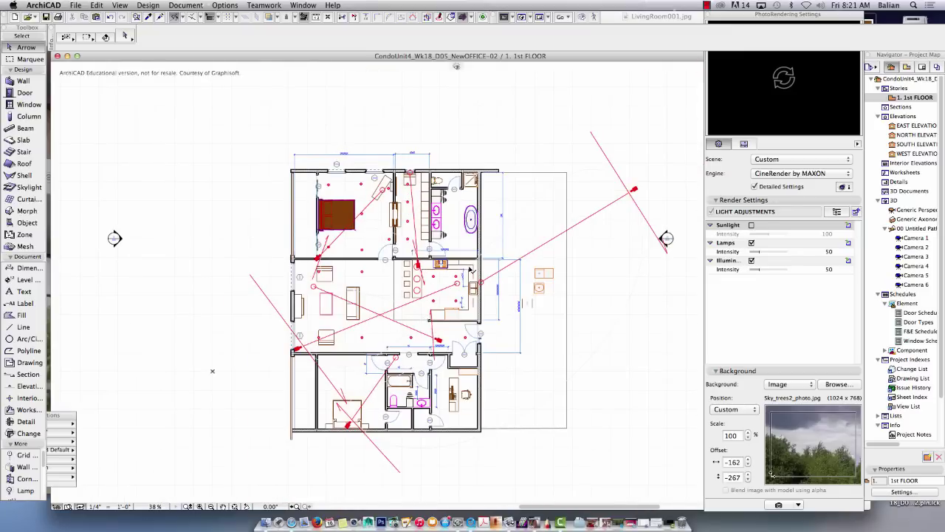
Delete Camera 6, which sits outside the plan's right side
scroll(664, 178, "up", 2)
left_click(663, 178)
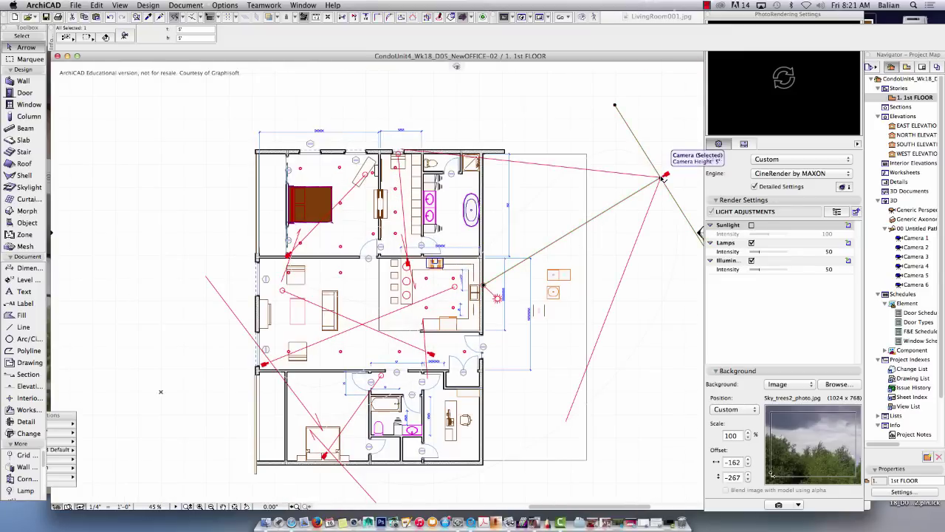
key("Delete")
scroll(386, 245, "up", 2)
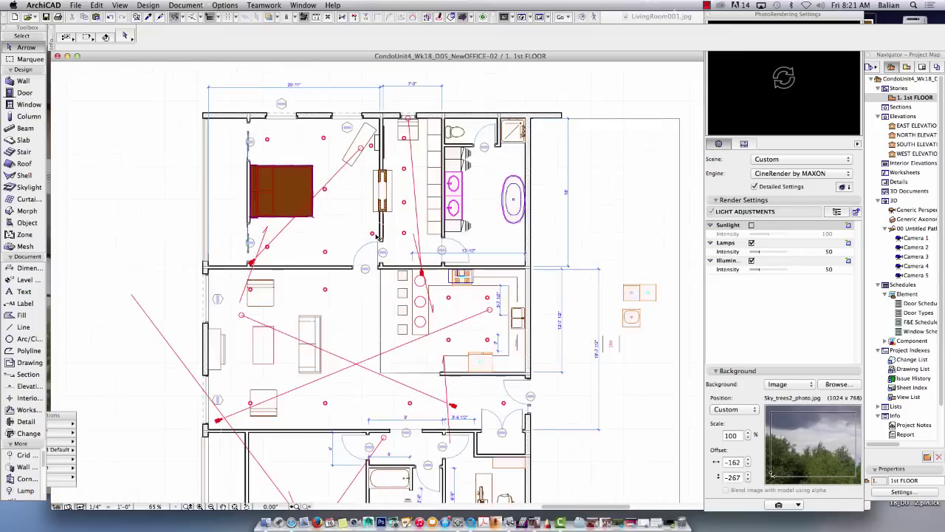
scroll(319, 274, "down", 3)
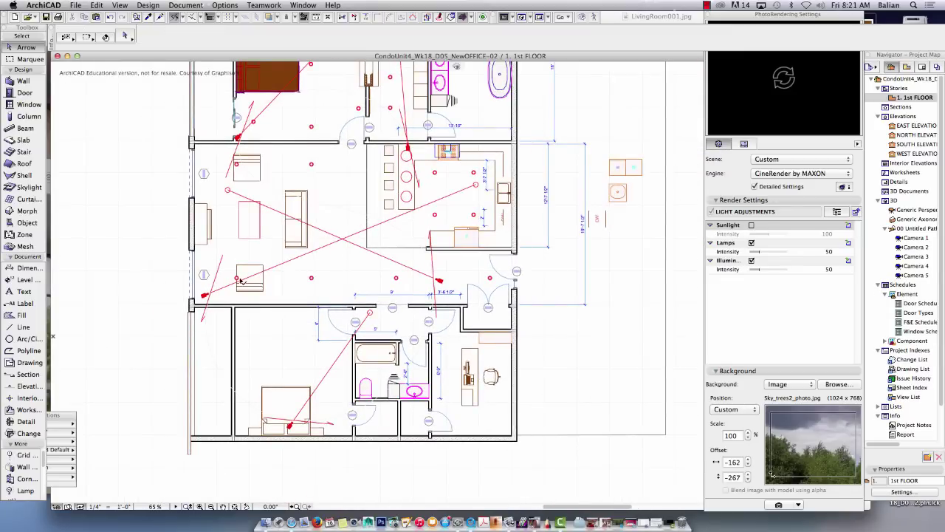
Select seven living-room and kitchen recessed lamps, then bring up the living-room camera's context menu
left_click(312, 279)
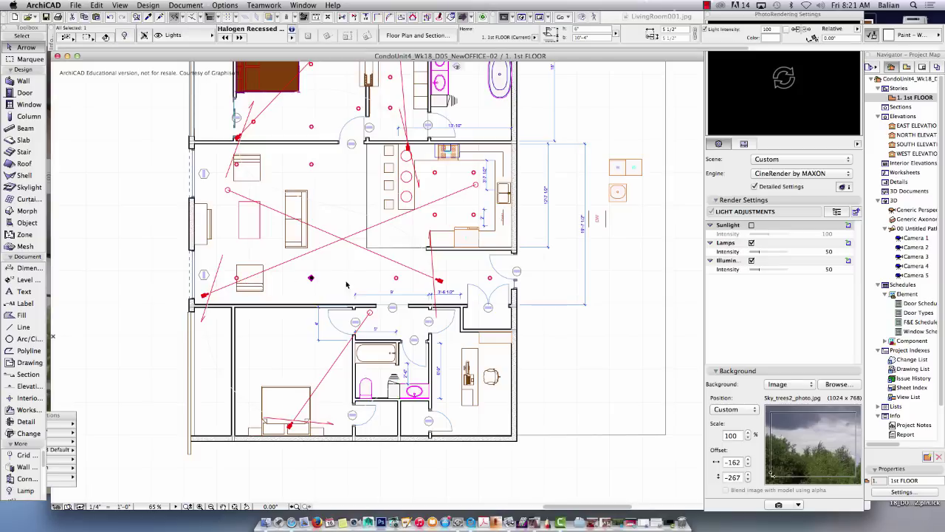
left_click(395, 278, "shift")
left_click(489, 278, "shift")
left_click(473, 172, "shift")
left_click(435, 173, "shift")
left_click(434, 215, "shift")
left_click(474, 215, "shift")
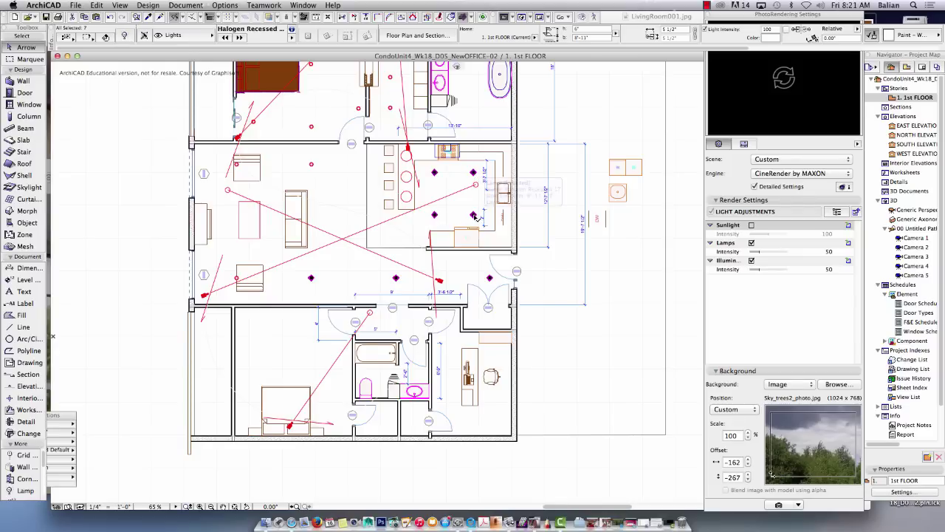
left_click(210, 295)
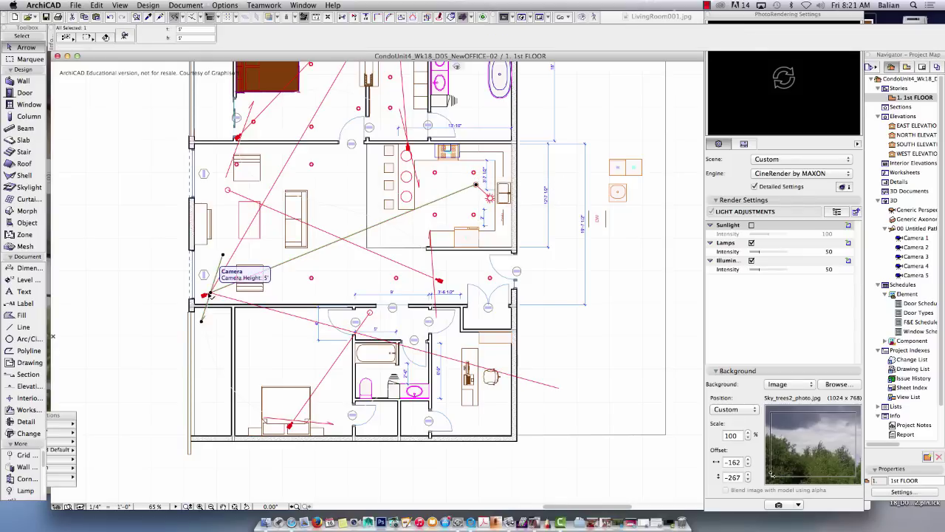
right_click(211, 294)
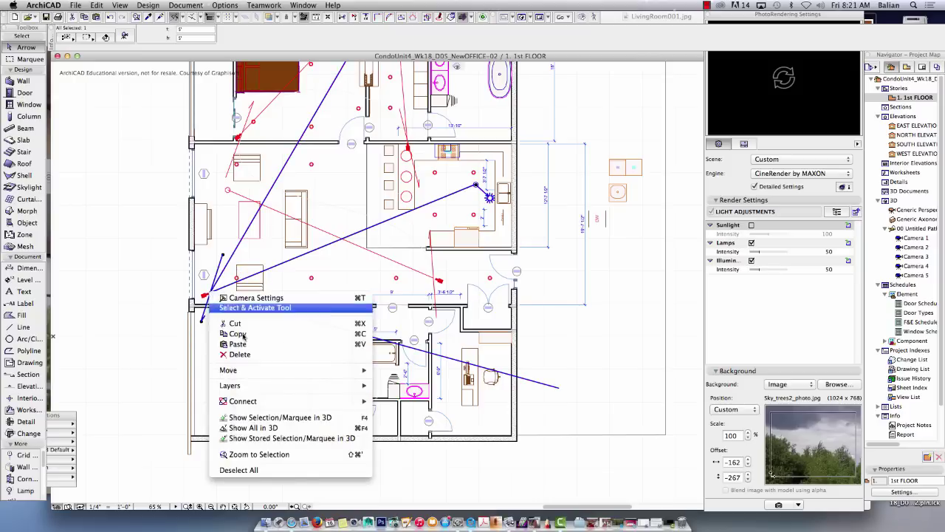
Show the selected Camera 1 view of the living room and kitchen in 3D
left_click(270, 418)
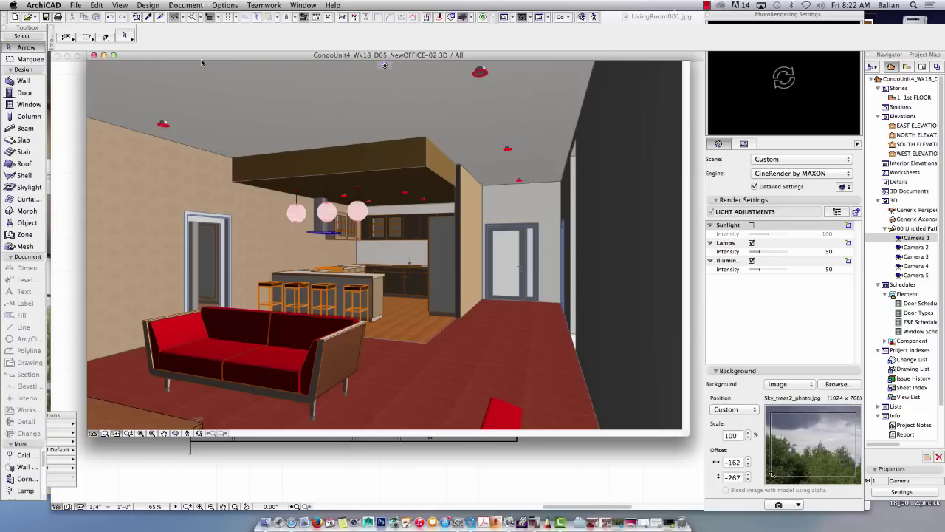
Render the Camera 1 view at 800x600 with CineRender using PhotoRender Projection
left_click(185, 6)
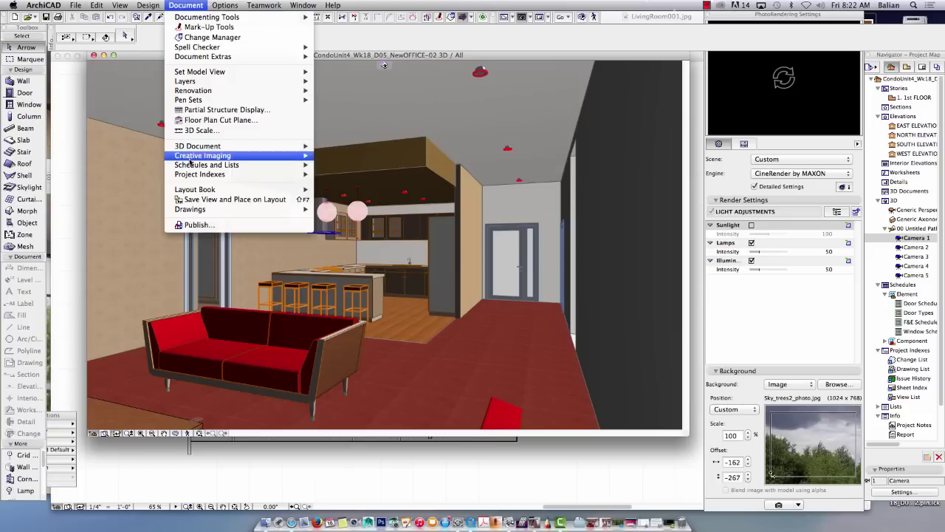
mouse_move(190, 157)
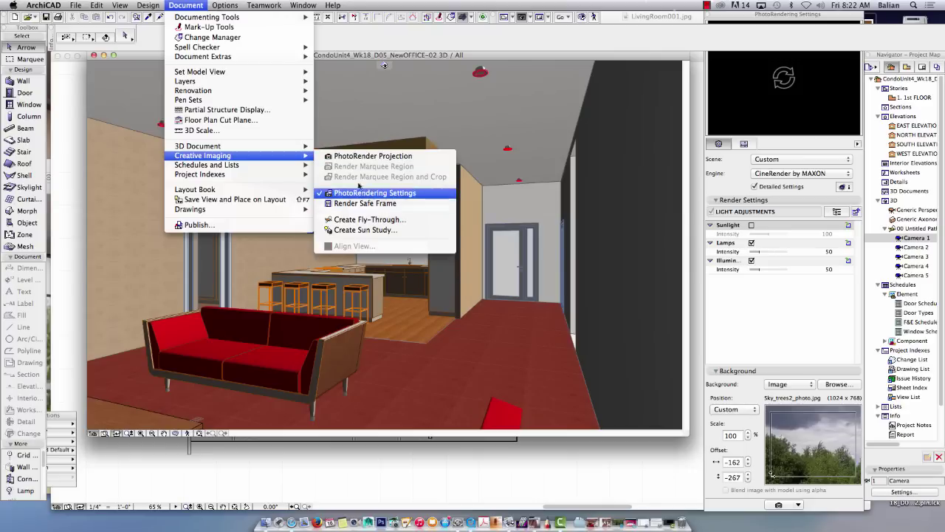
left_click(355, 157)
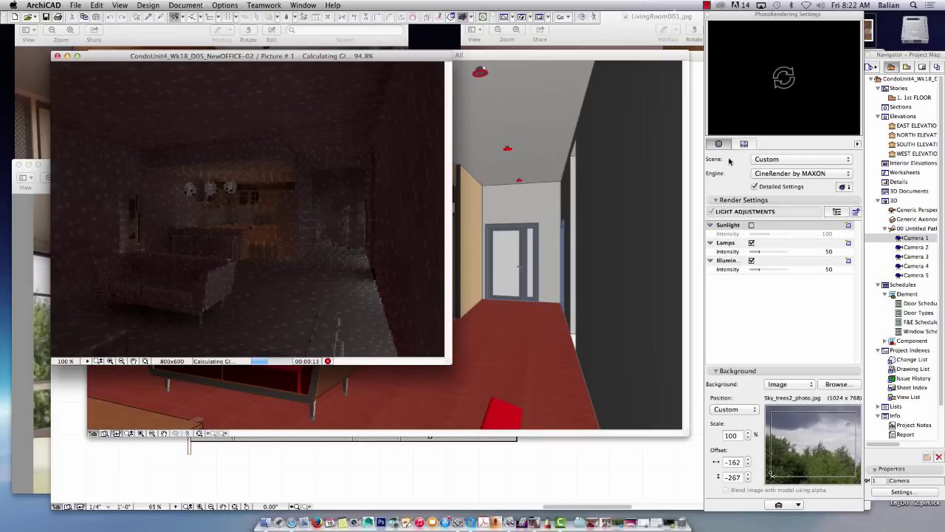
left_click(796, 135)
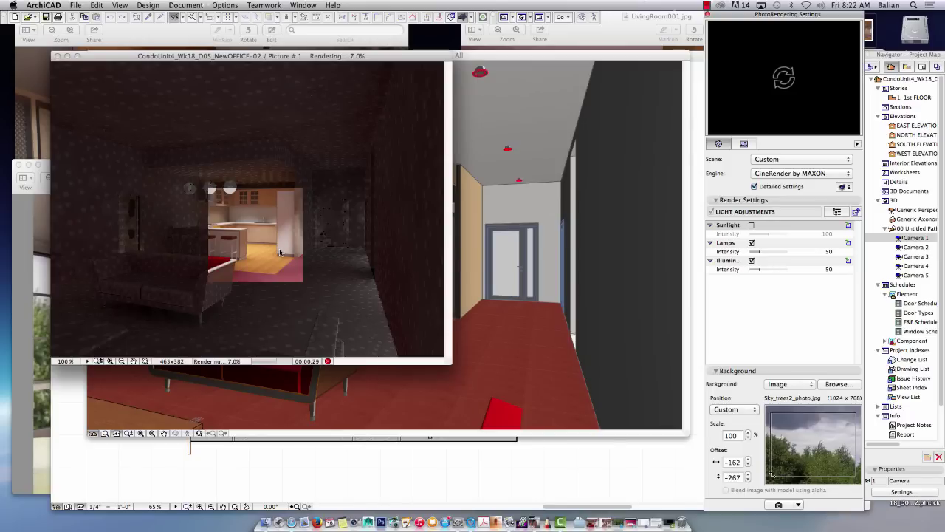
left_click(705, 5)
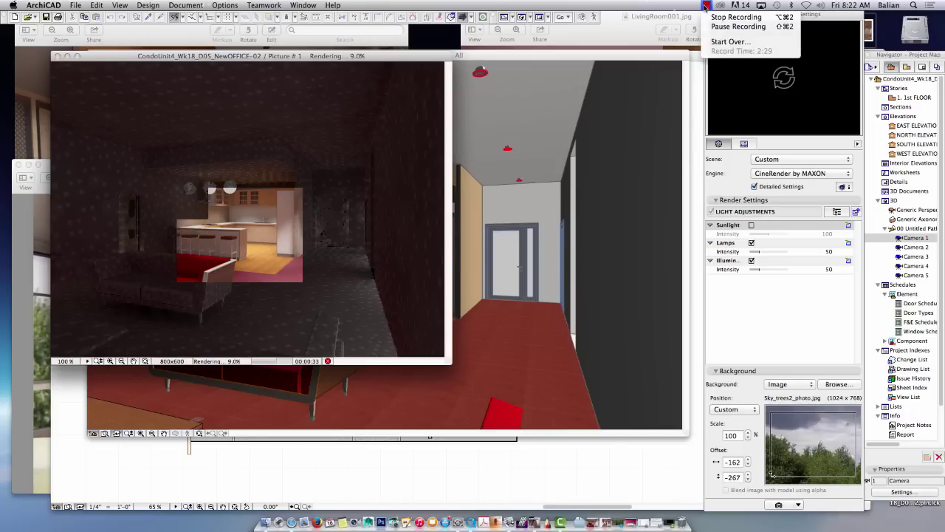
left_click(736, 26)
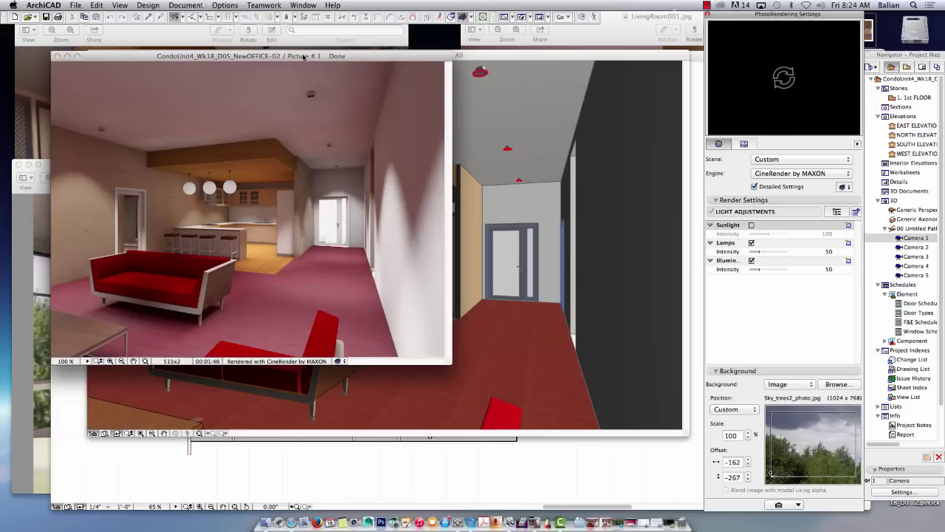
left_click_drag(303, 57, 316, 70)
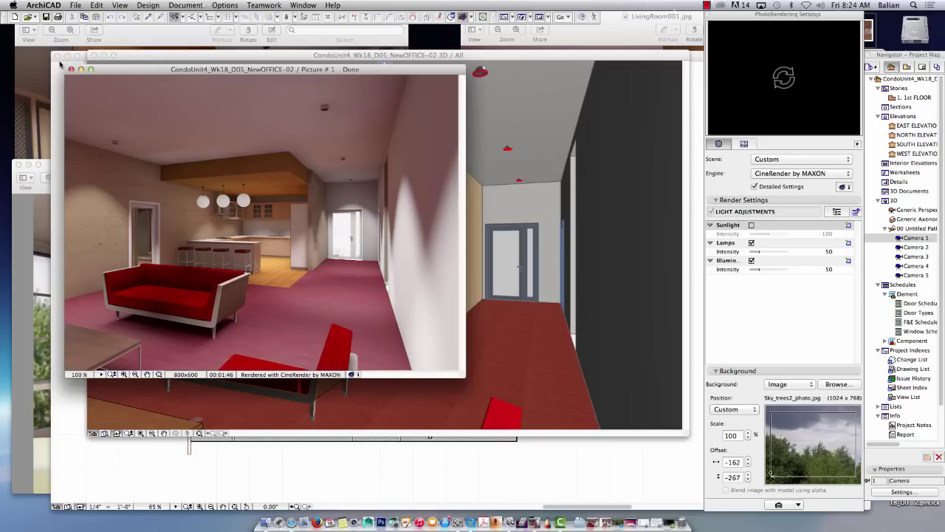
Save the render as JPEG 'Kitchen' in ArchiCADdrawings and close the picture window
left_click_drag(110, 69, 184, 87)
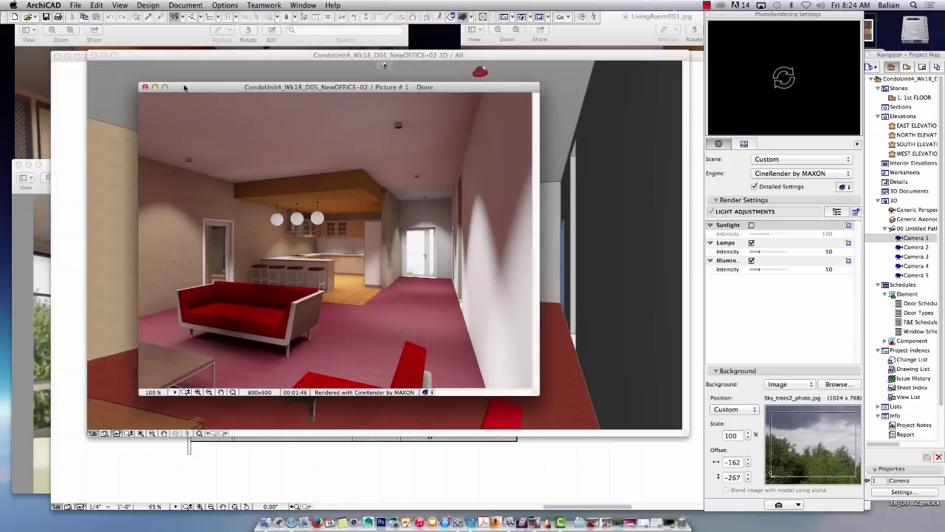
key("super+s")
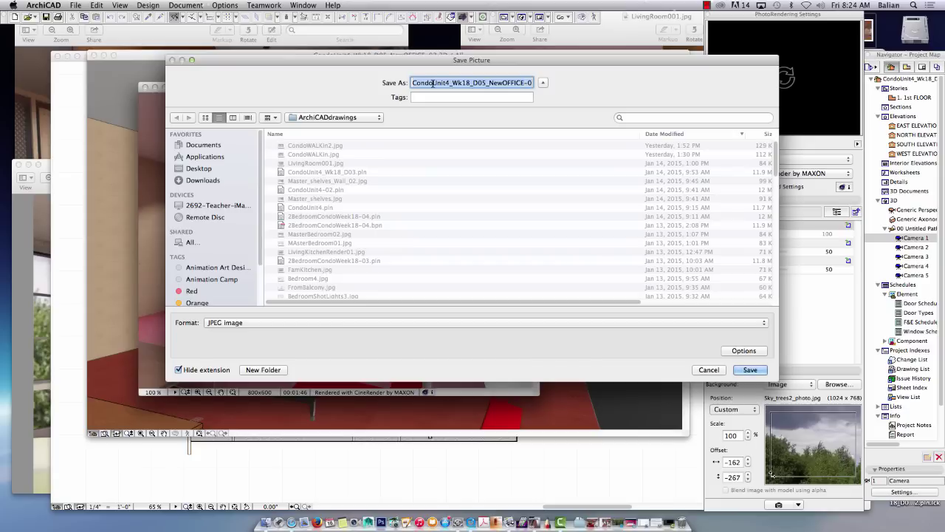
type("Kitchen")
key("Return")
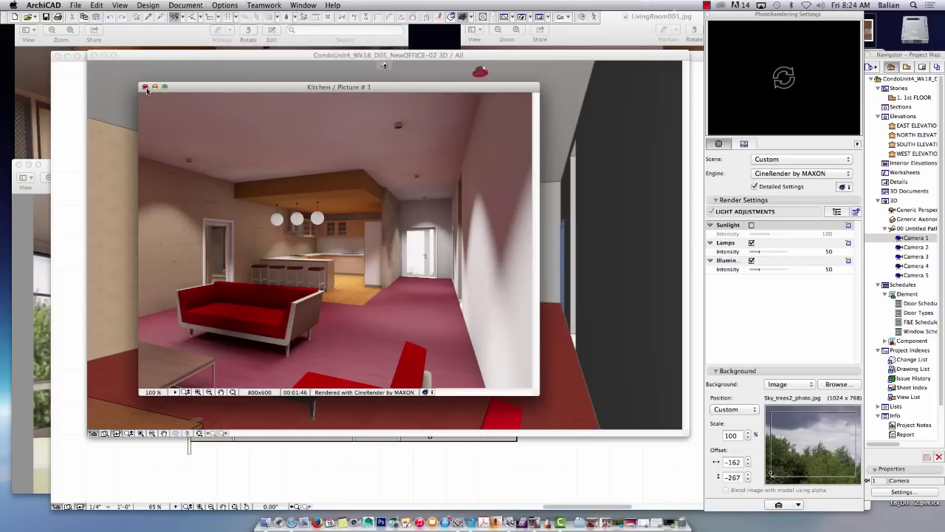
left_click(145, 87)
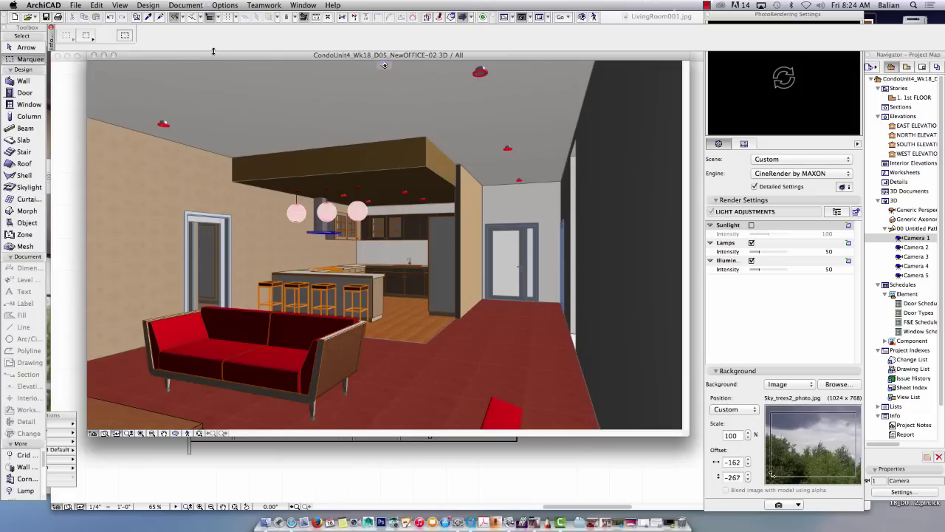
Back on the plan, open settings of one Halogen Recessed 17 lamp, showing 10'-4" elevation
left_click(94, 55)
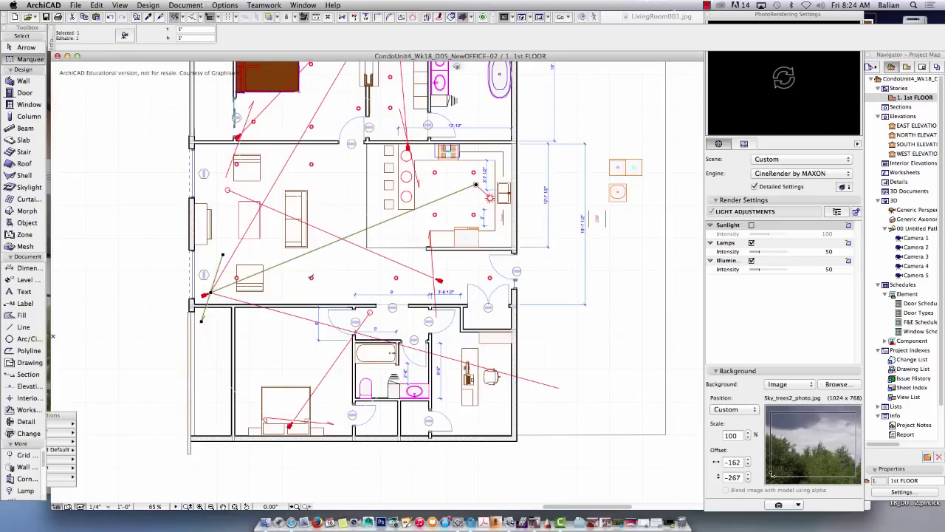
left_click(28, 47)
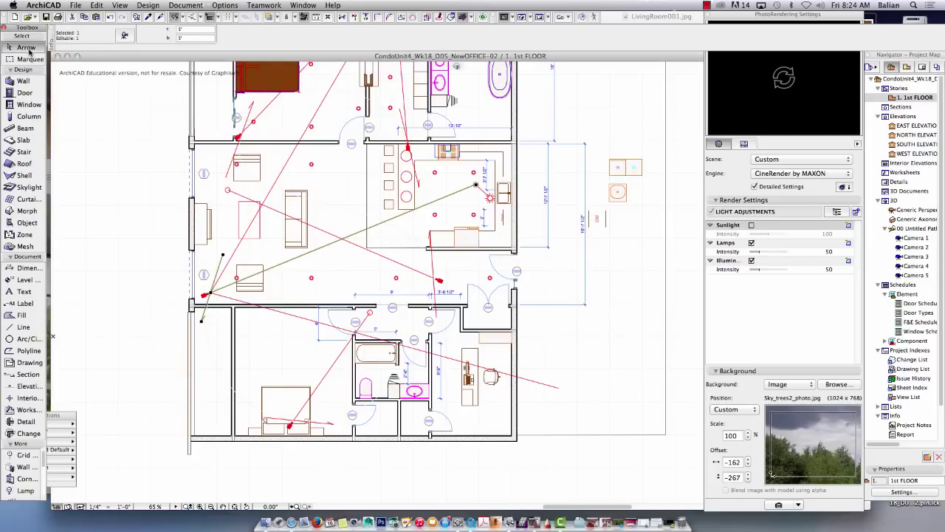
left_click(310, 279)
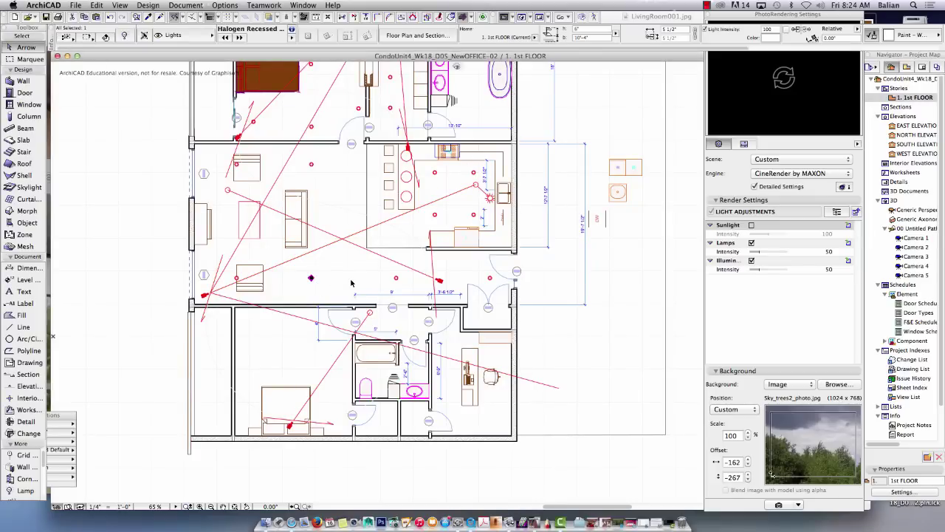
left_click(396, 278)
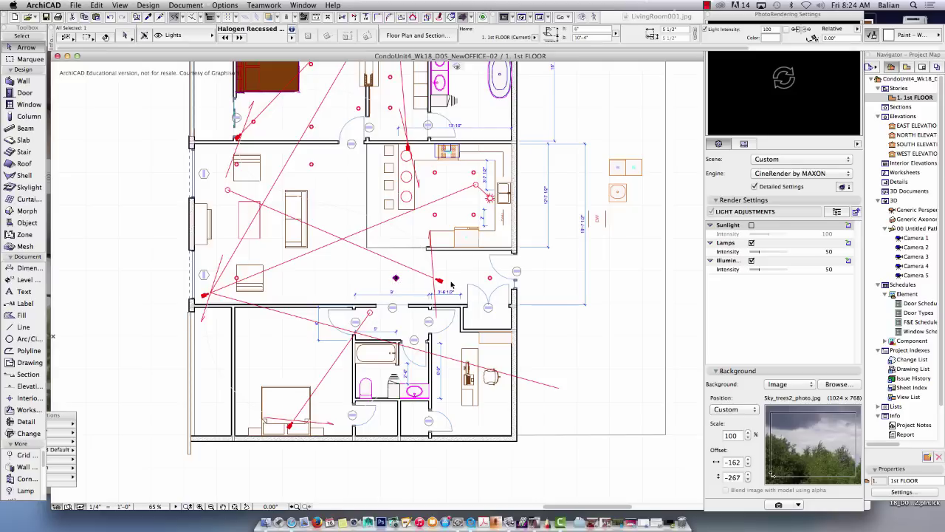
left_click(491, 279, "shift")
key("Escape")
left_click(309, 166)
left_click(126, 37)
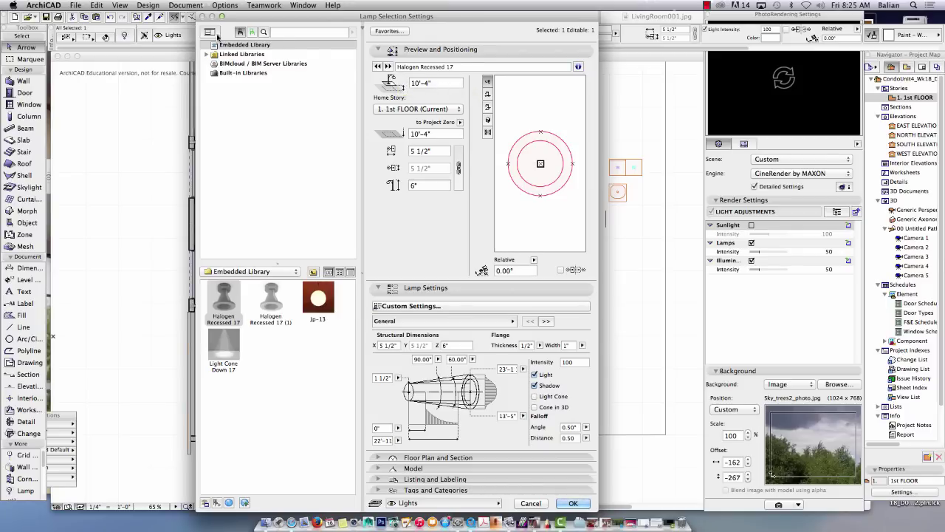
Check a kitchen lamp's settings, finding an 8'-11" elevation, then deselect it
left_click(571, 503)
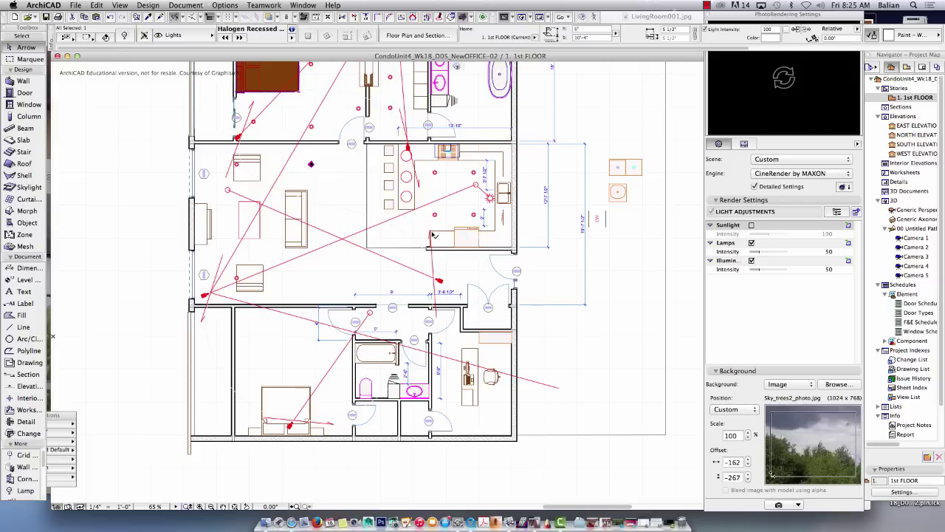
left_click(434, 174)
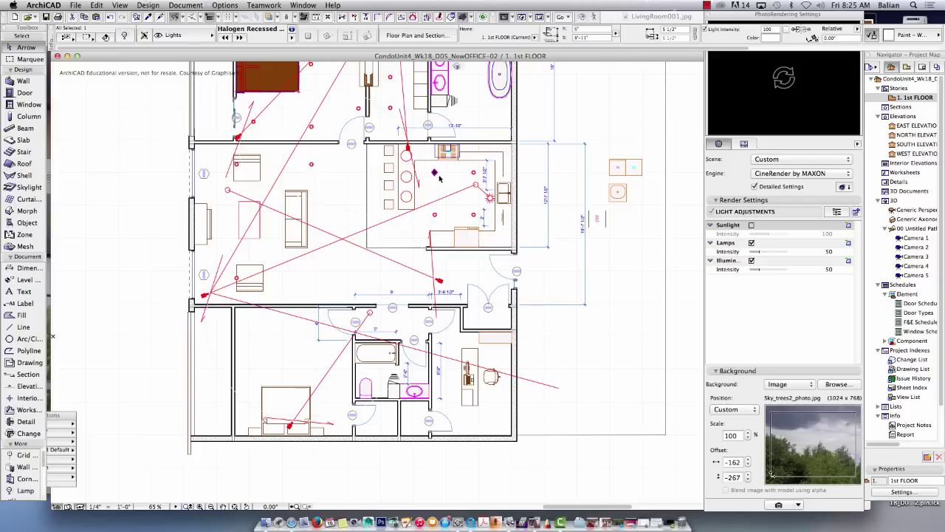
left_click(125, 37)
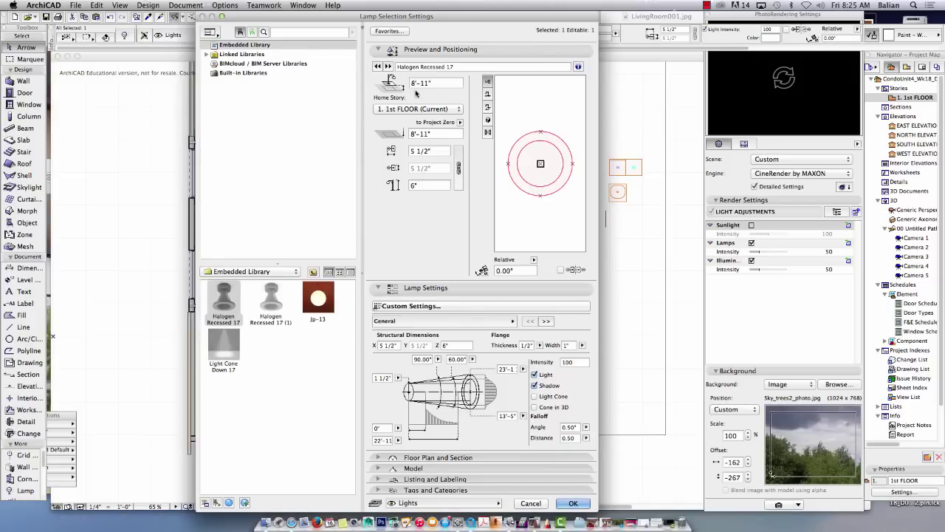
left_click(571, 503)
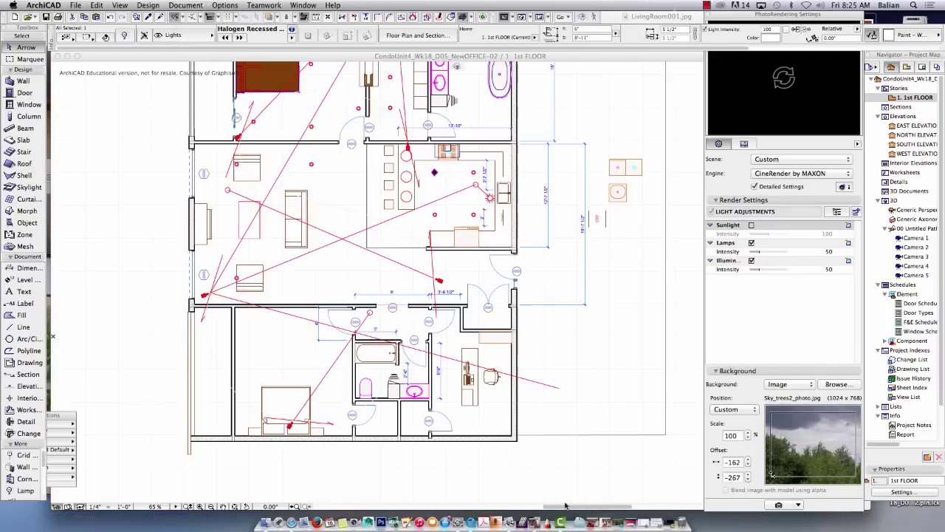
left_click(283, 281)
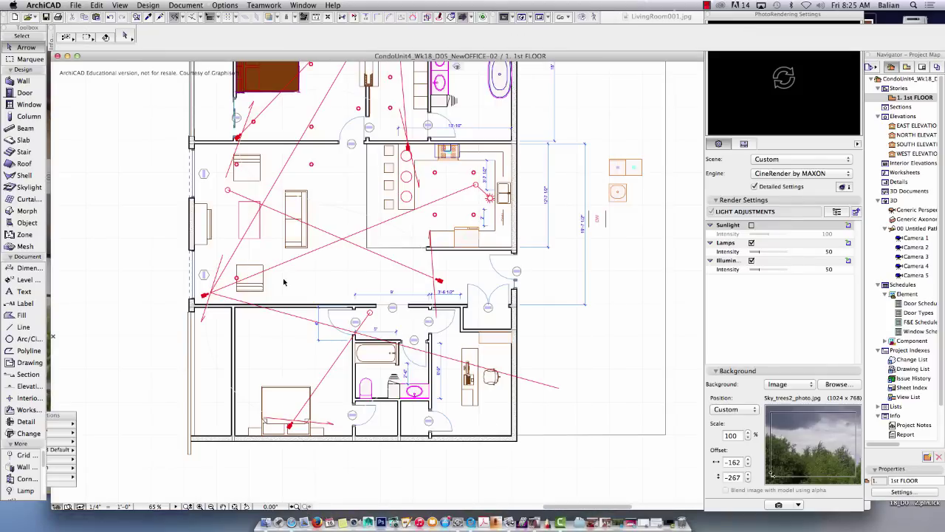
Reveal the Lamp tool in the toolbox and open its default settings
left_click(20, 444)
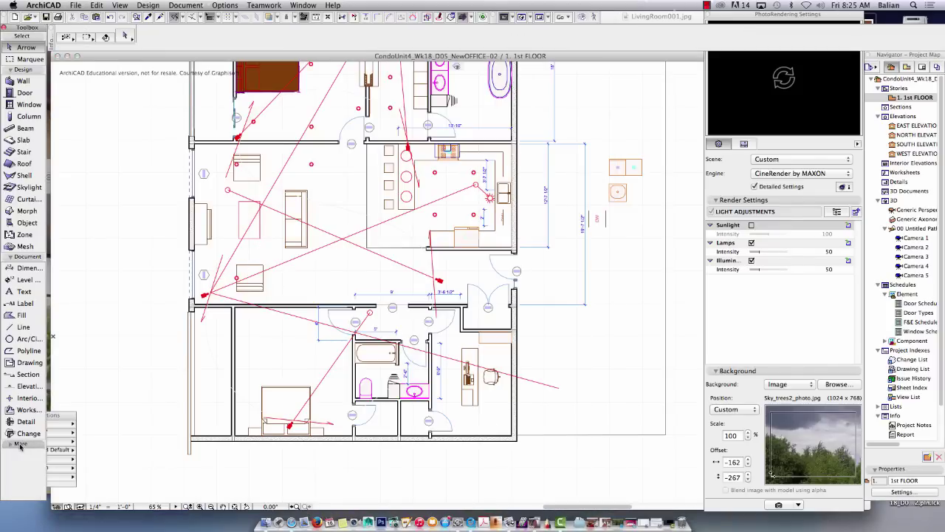
left_click(10, 257)
left_click(10, 266)
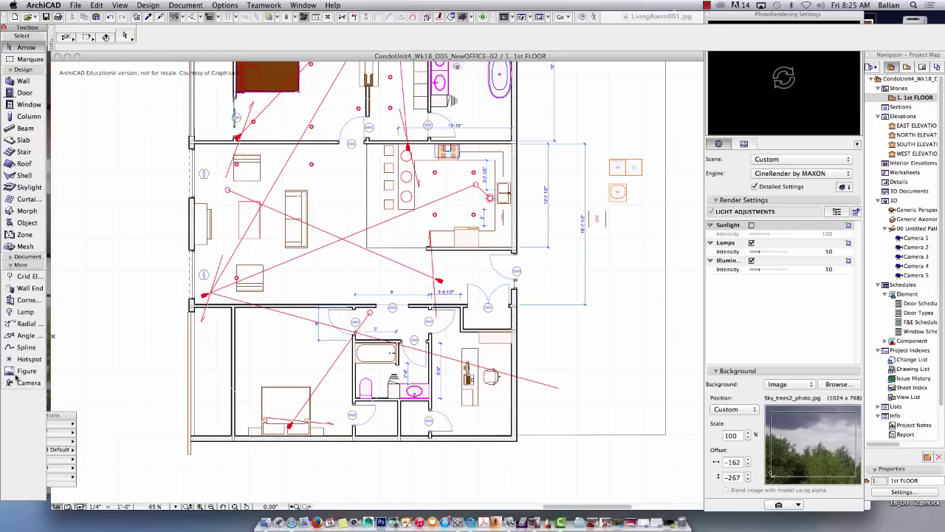
left_click(24, 313)
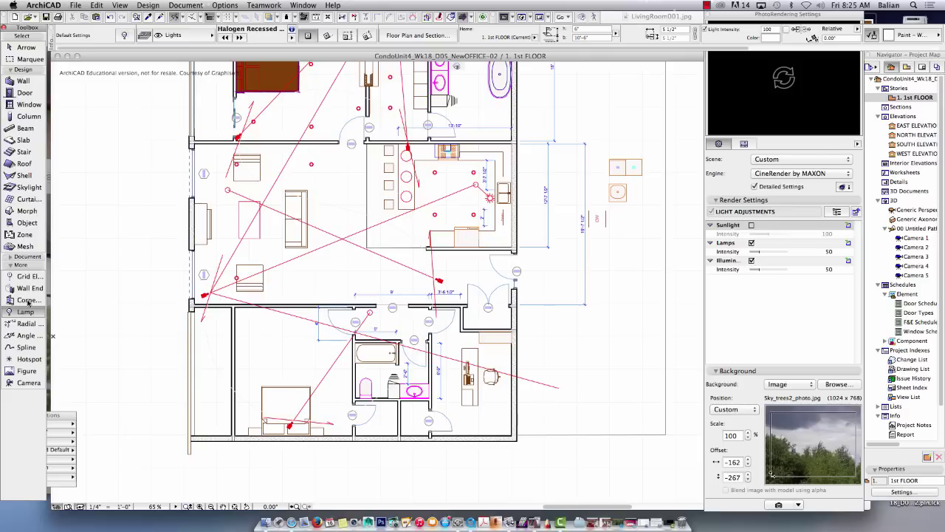
double_click(25, 311)
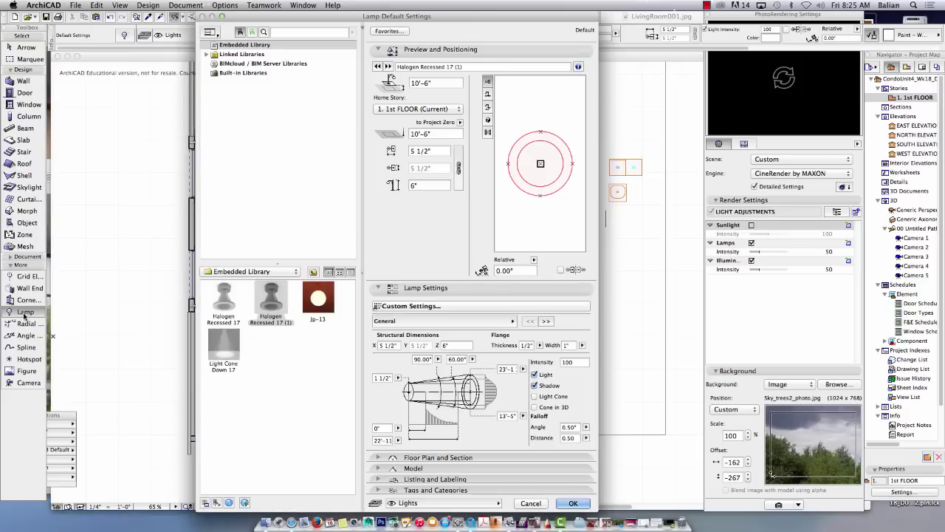
Search 'lights', download and embed Halogen Recessed 17, and set it as the default lamp
left_click(284, 32)
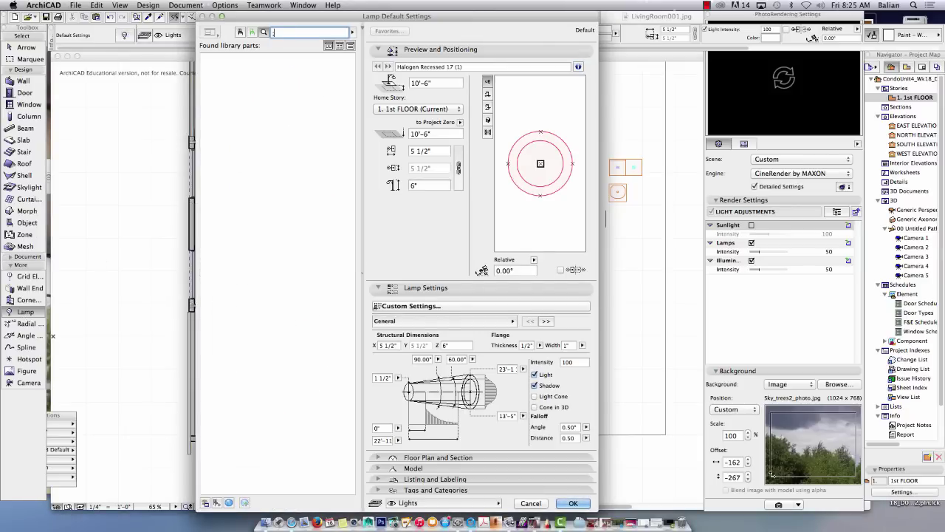
type("lights")
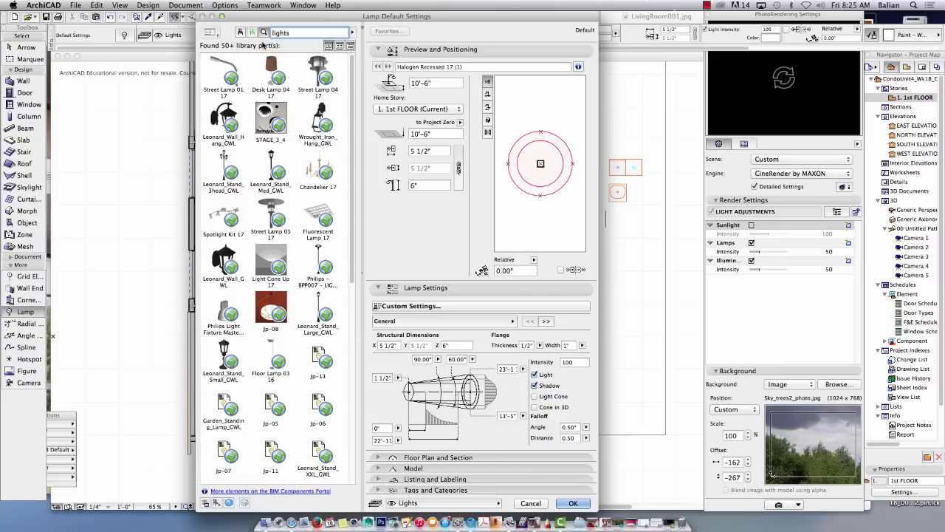
scroll(299, 332, "down", 10)
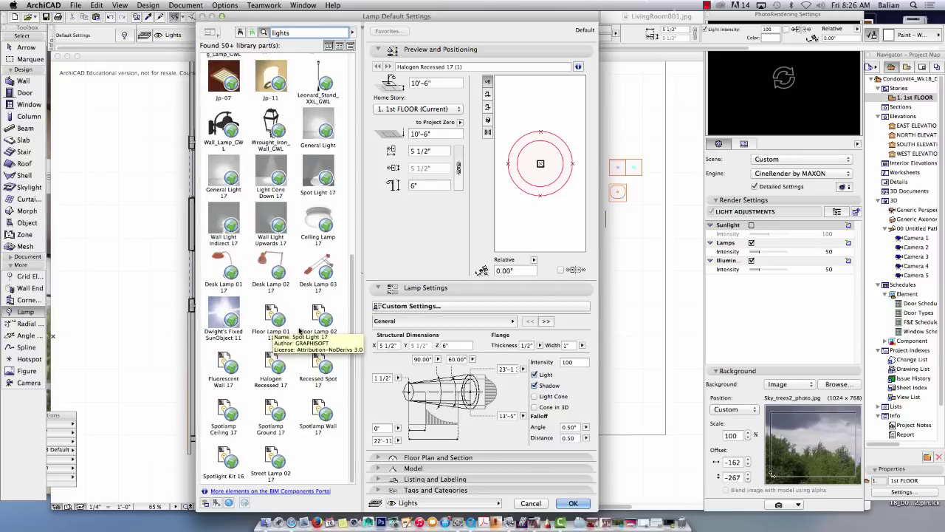
left_click(269, 367)
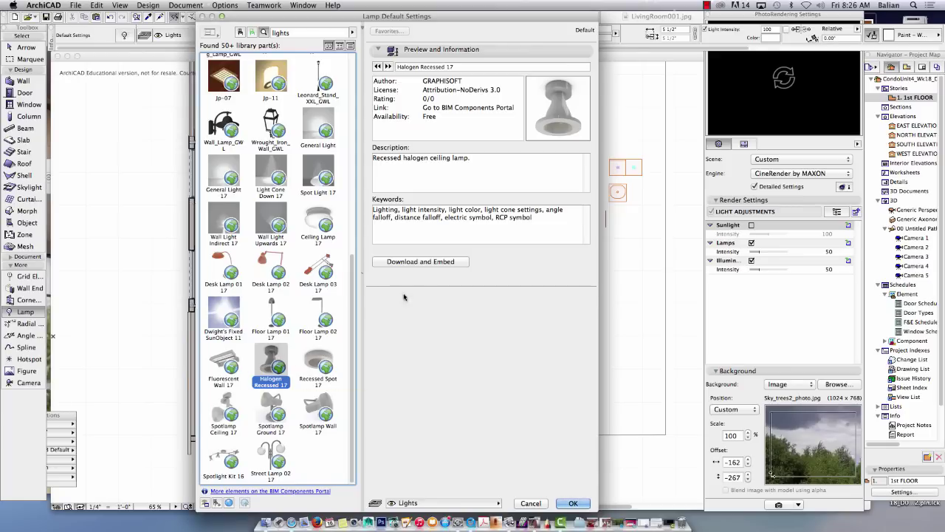
left_click(416, 263)
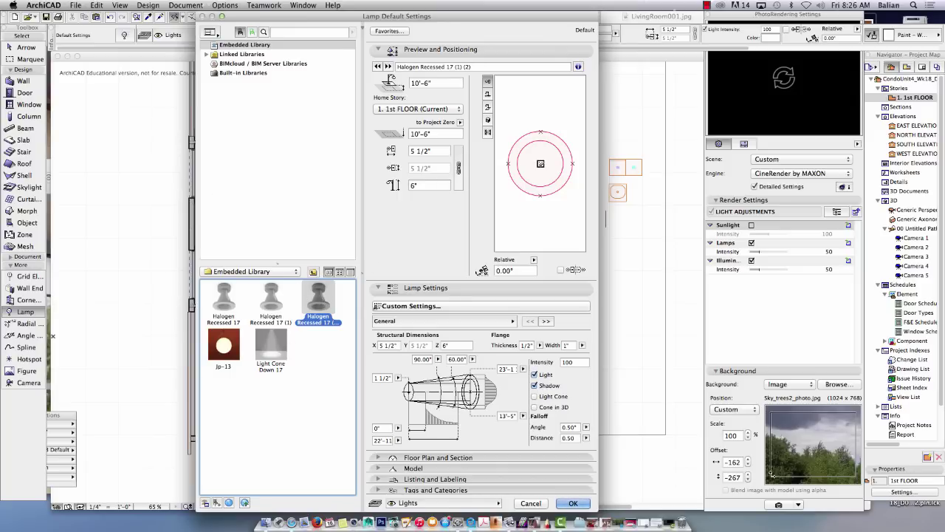
left_click(487, 94)
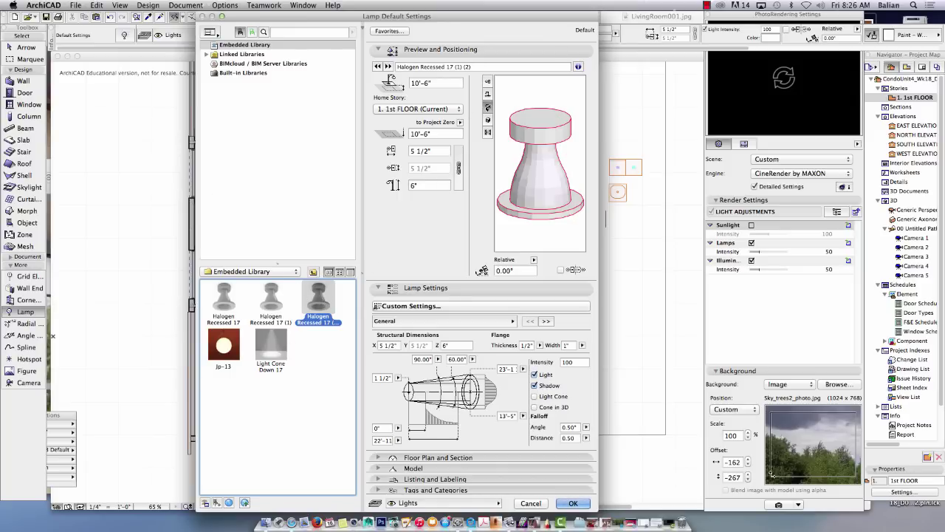
left_click(488, 81)
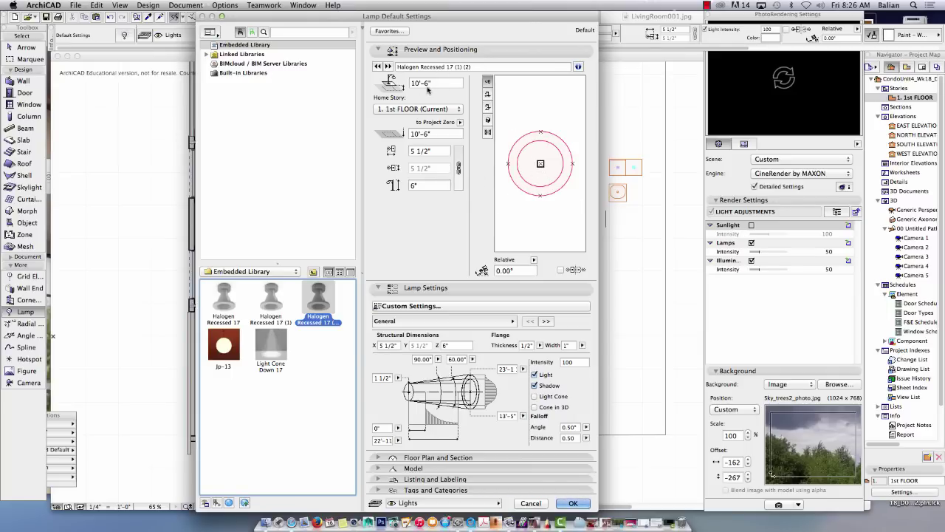
left_click(573, 503)
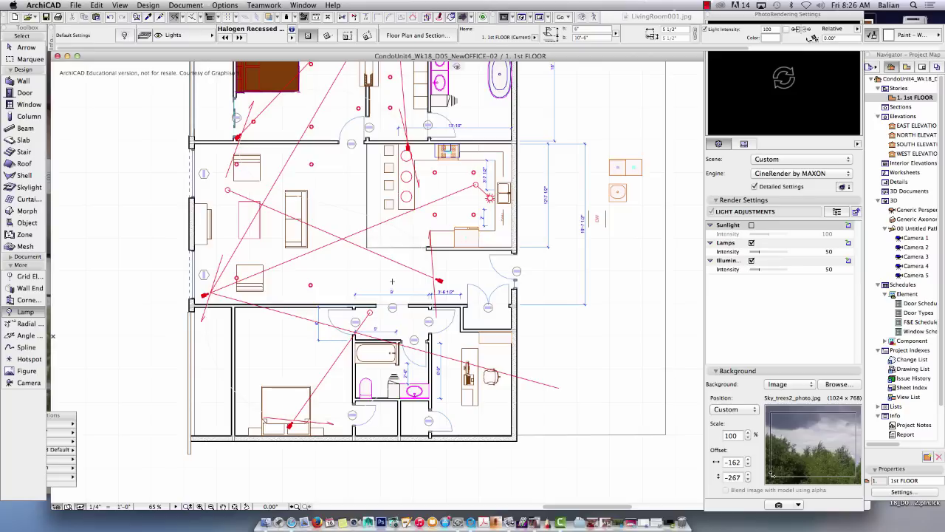
Place a new recessed lamp at the right end of the living-area row
left_click(487, 279)
scroll(401, 253, "up", 5)
scroll(351, 281, "down", 2)
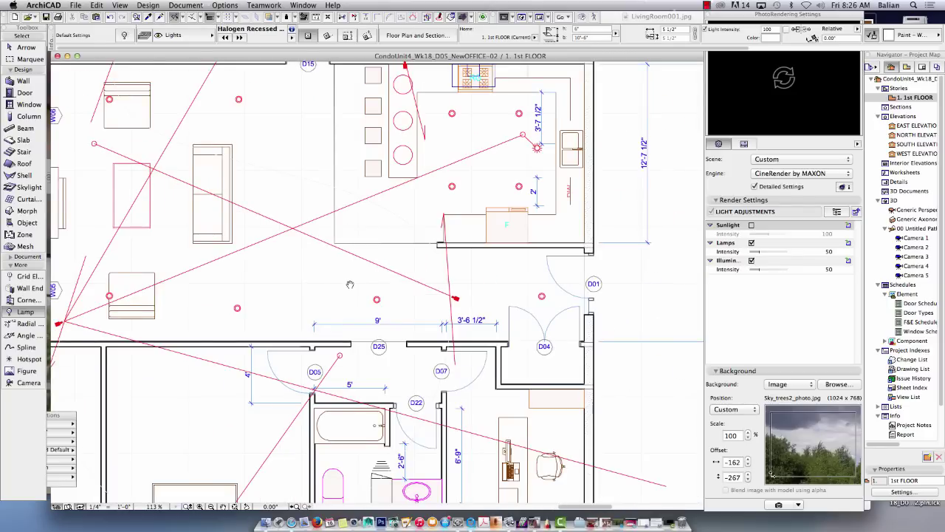
middle_click_drag(350, 281, 355, 215)
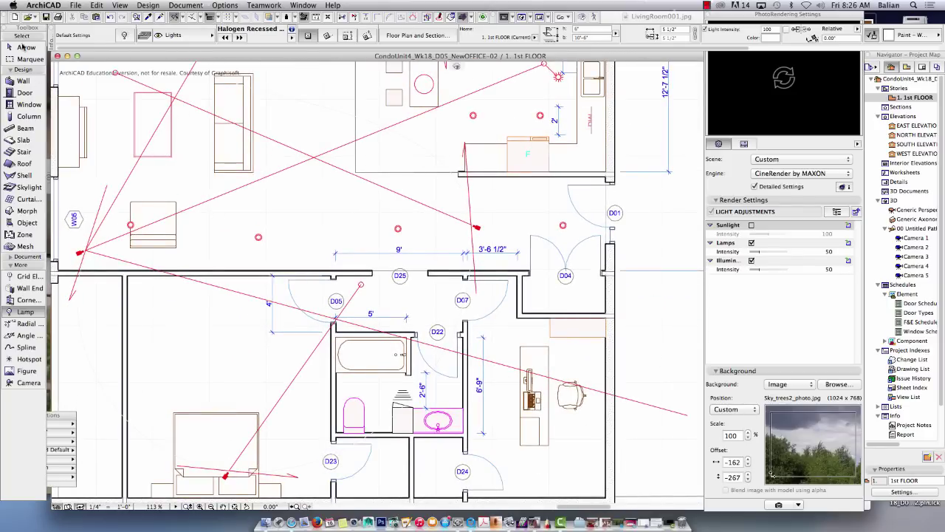
Select all four living-area row lamps, briefly checking the leftmost lamp's settings
left_click(25, 46)
left_click(130, 224)
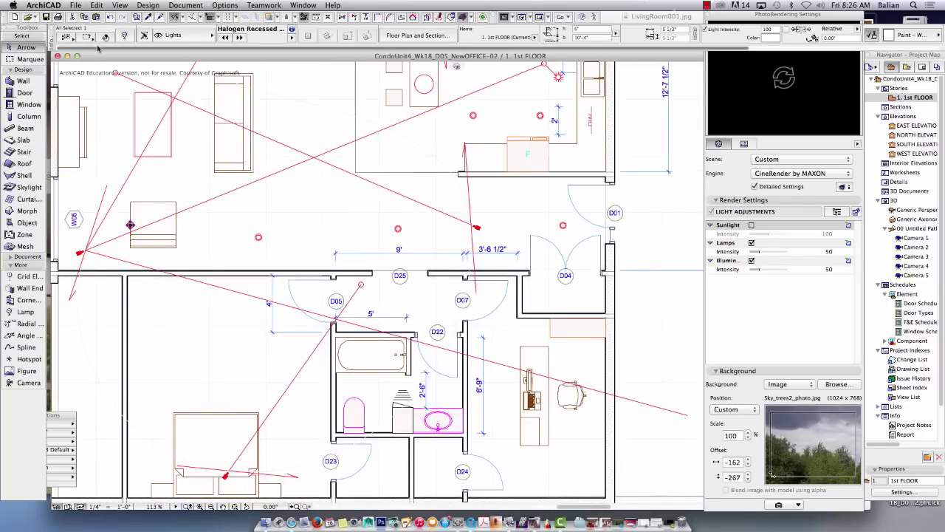
double_click(130, 223)
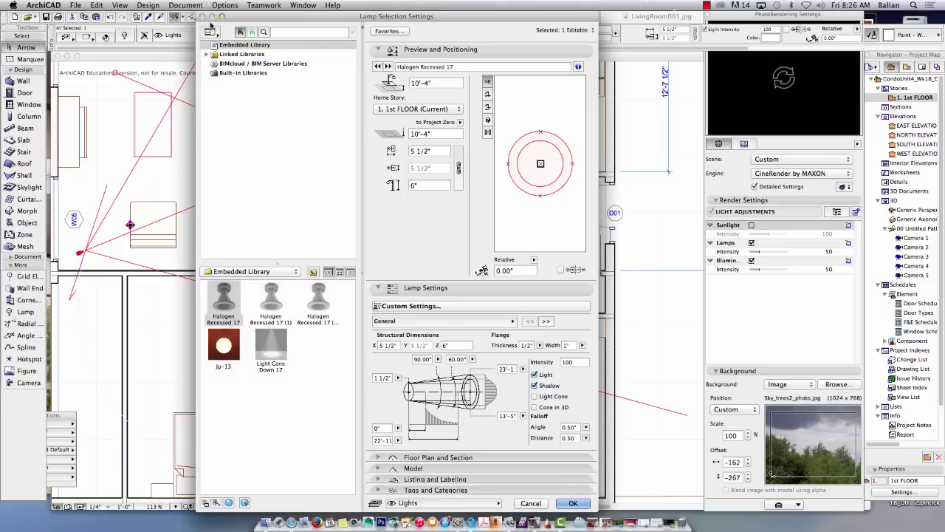
left_click(528, 501)
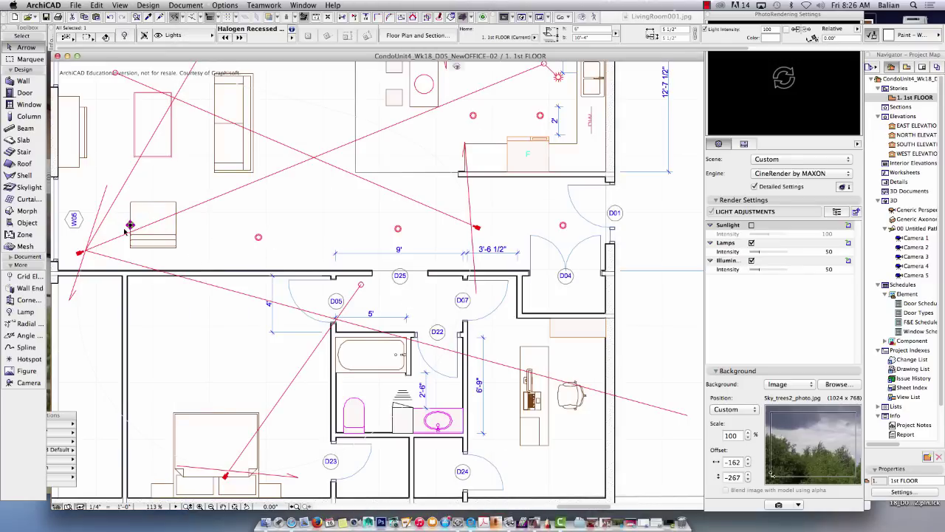
left_click(258, 237, "shift")
left_click(398, 229, "shift")
left_click(563, 226, "shift")
Align the four lamps with Edit > Align > Center Horizontally and nudge them up with Shift+Up
left_click(96, 5)
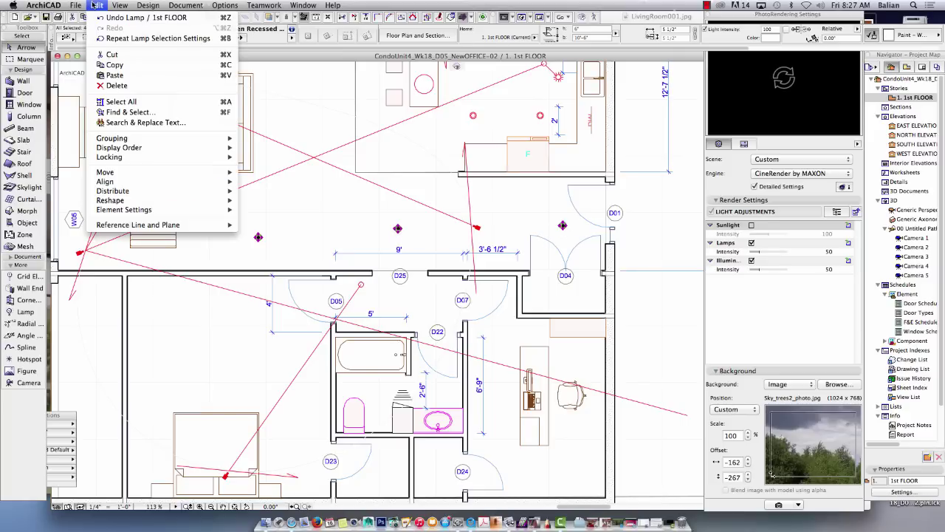
mouse_move(127, 182)
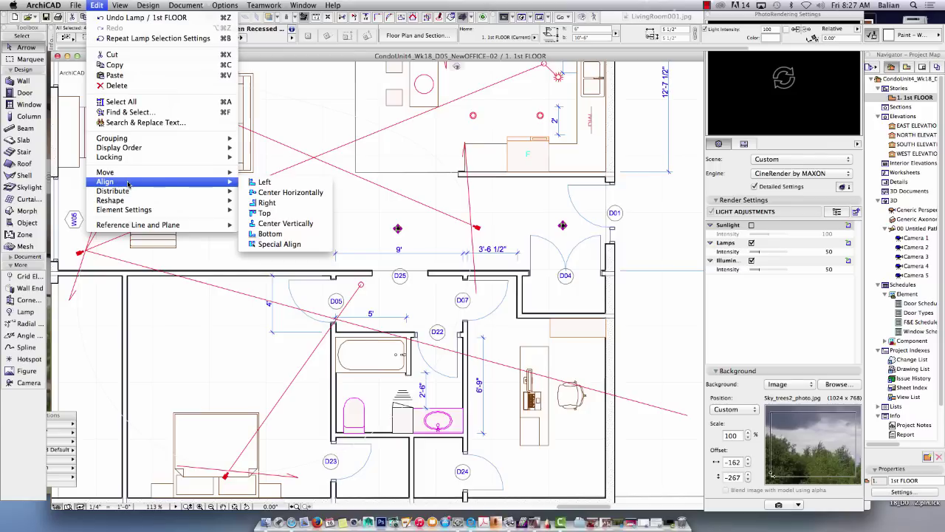
left_click(267, 193)
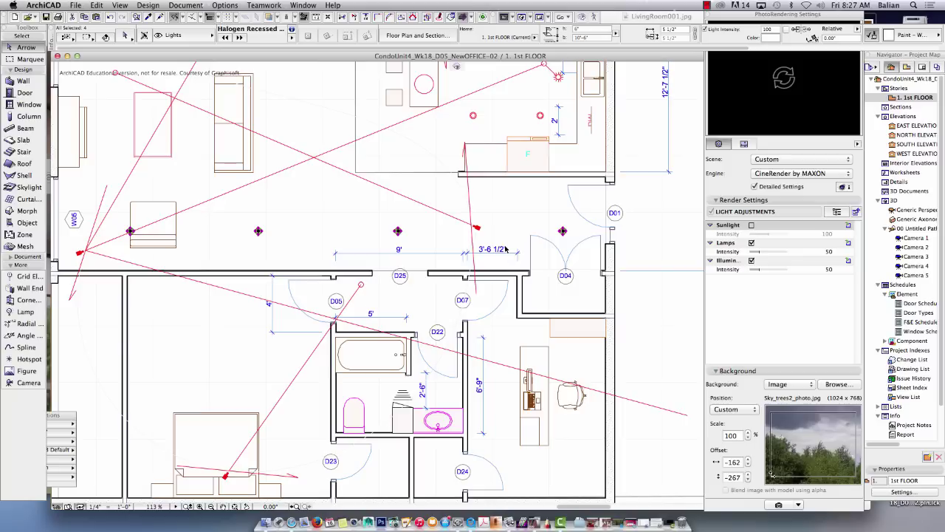
key("shift+Up")
key("shift+Up")
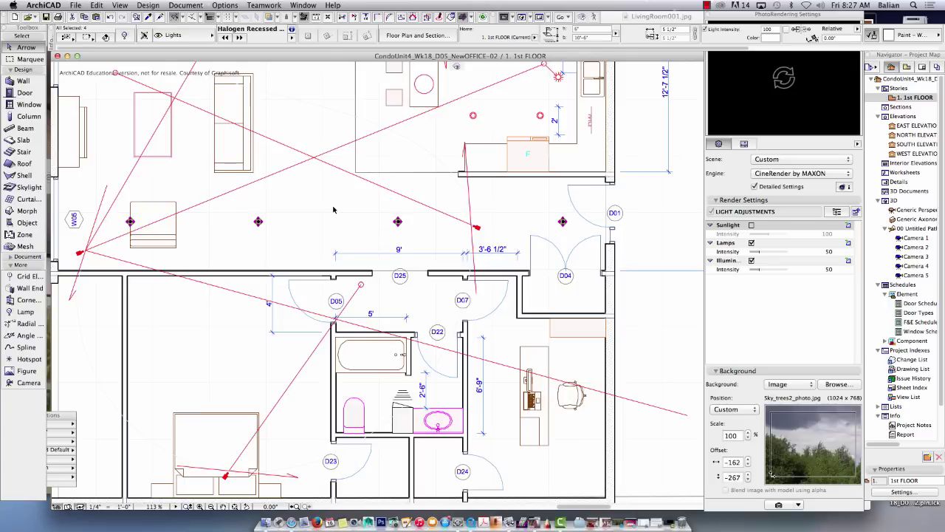
Close PhotoRendering Settings and delete Camera 5 and Camera 4, keeping Cameras 1–3
key("Escape")
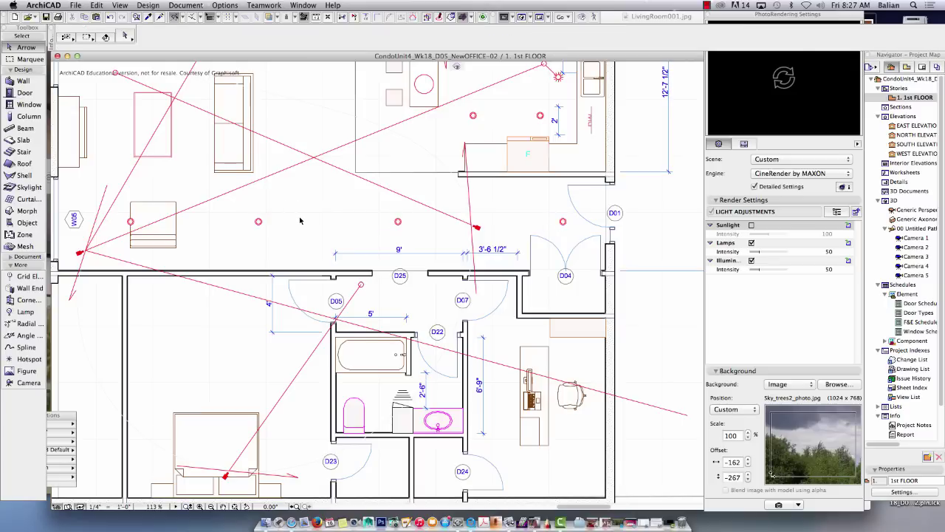
scroll(340, 212, "down", 3)
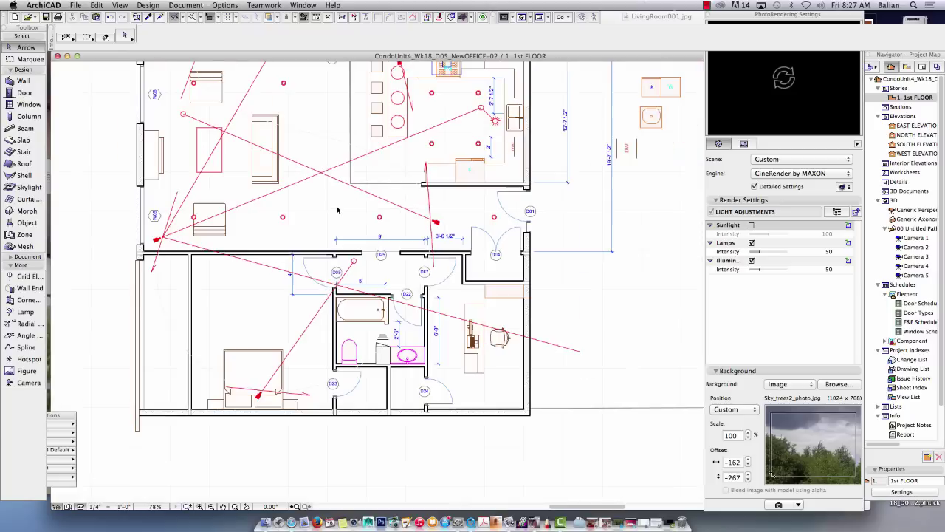
left_click(706, 15)
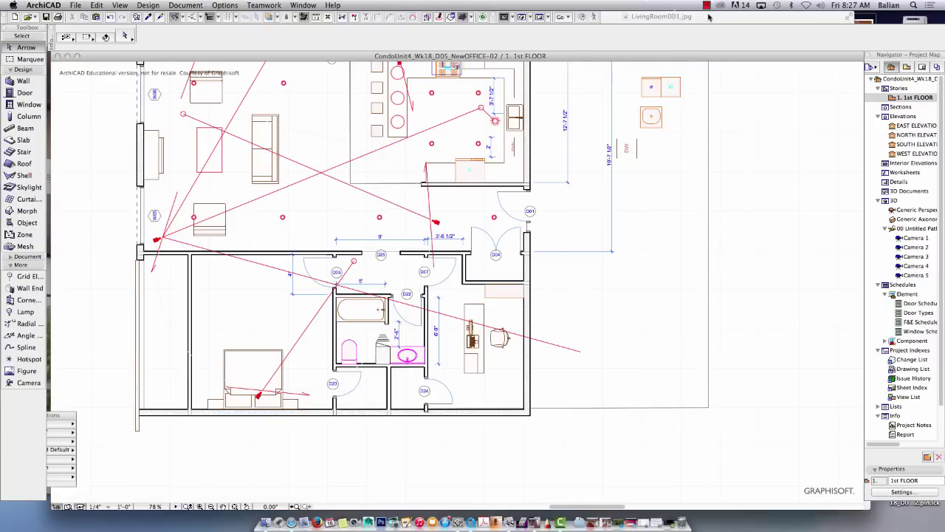
left_click(164, 237)
key("Delete")
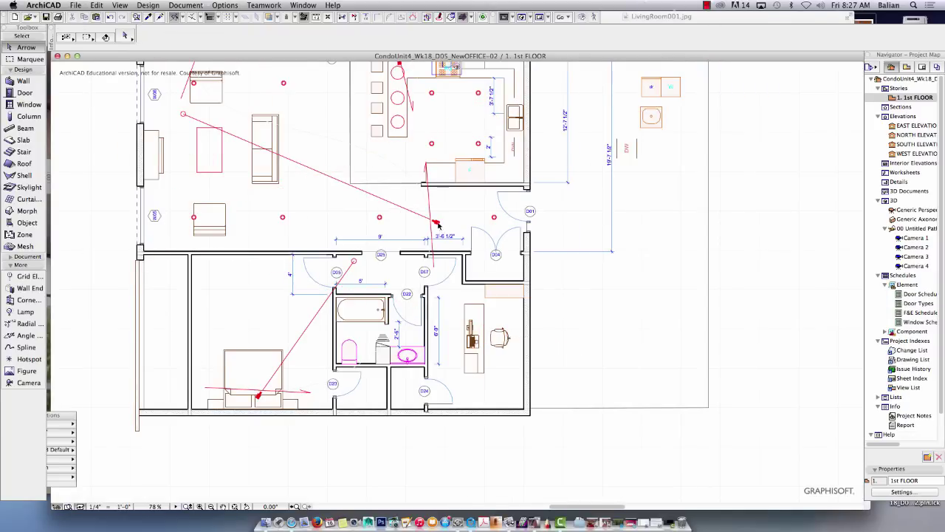
left_click(434, 222)
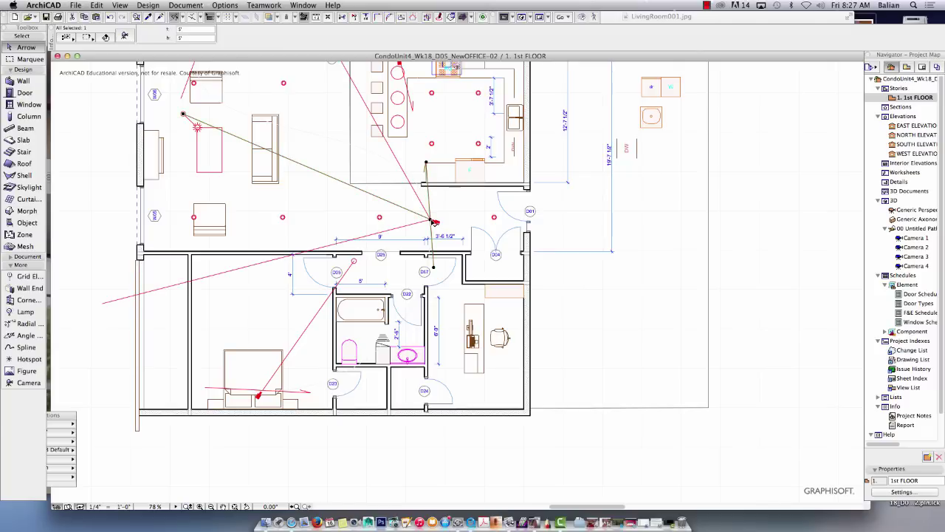
key("Delete")
scroll(330, 177, "down", 3)
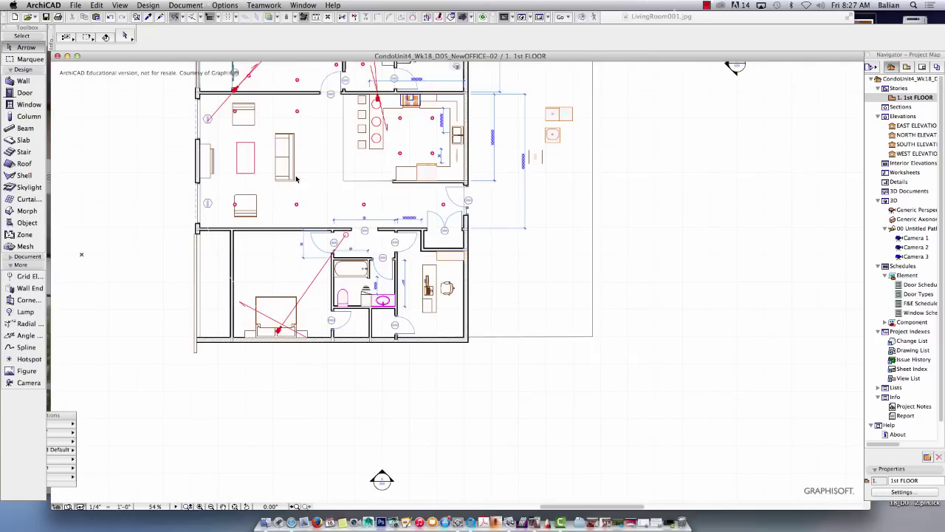
scroll(304, 163, "up", 5)
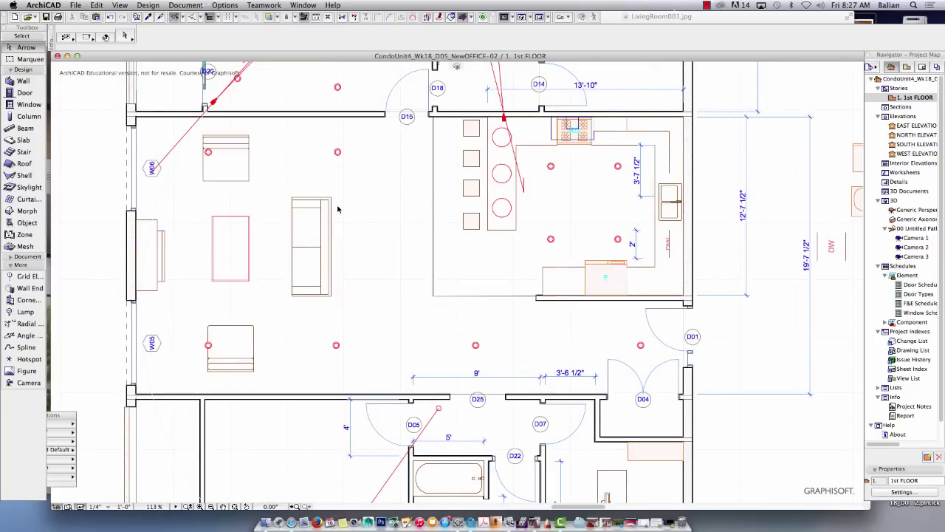
Place a new camera at the living room's west window, aimed diagonally toward the kitchen
left_click(26, 382)
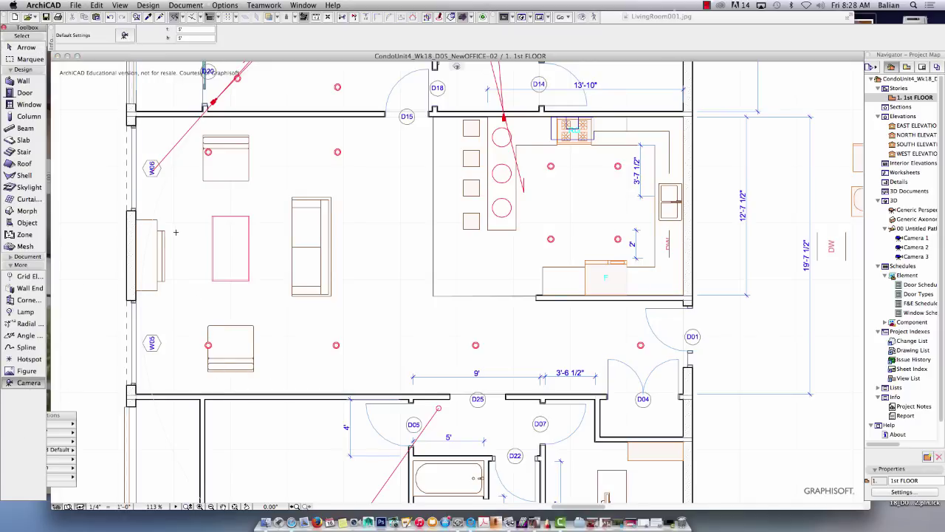
left_click(175, 368)
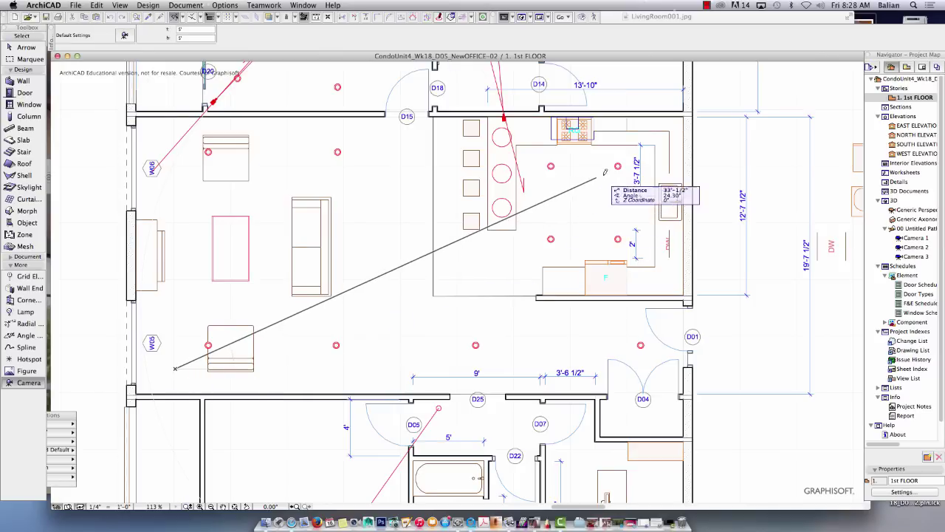
left_click(626, 165)
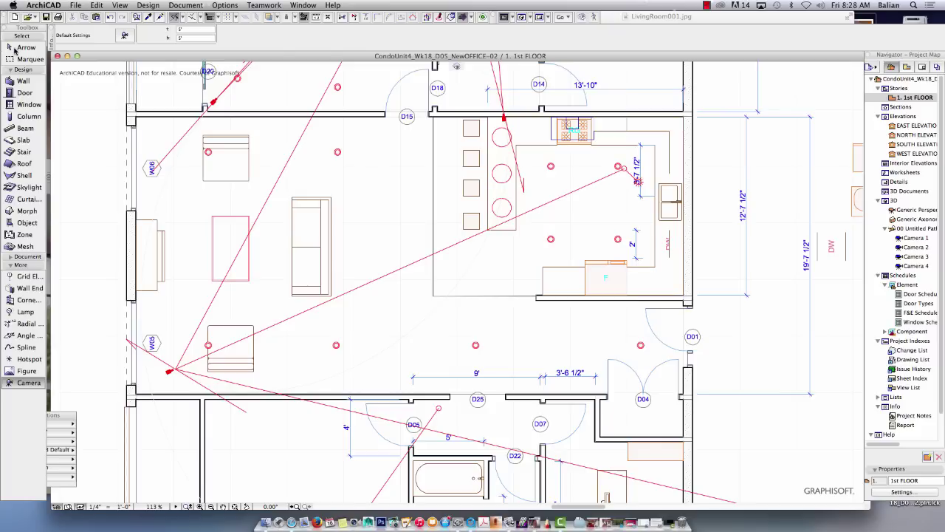
left_click(22, 47)
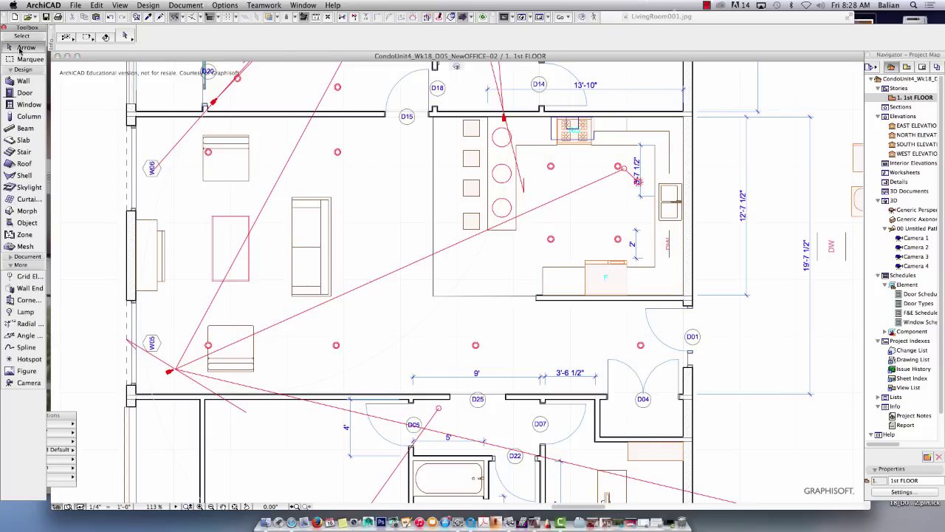
Expand the camera path in the project map so it lists Cameras 1–4
left_click(894, 56)
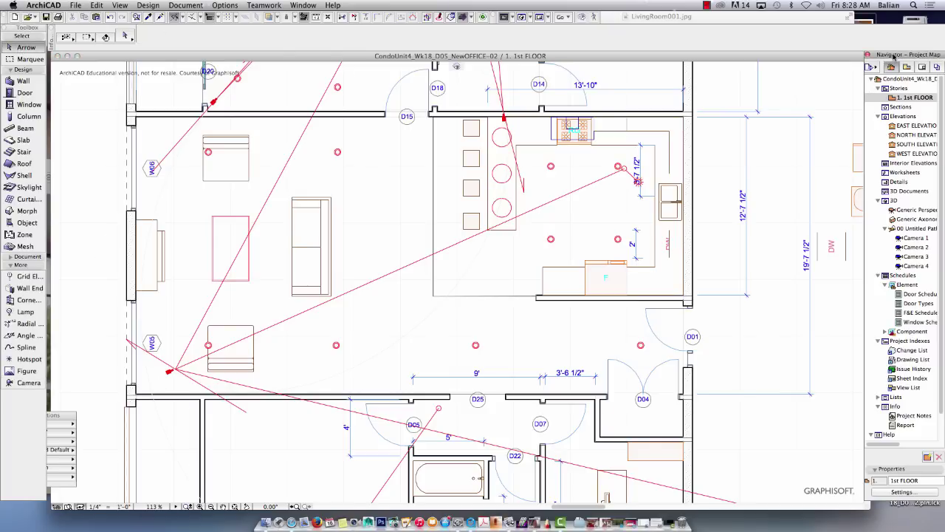
left_click(891, 229)
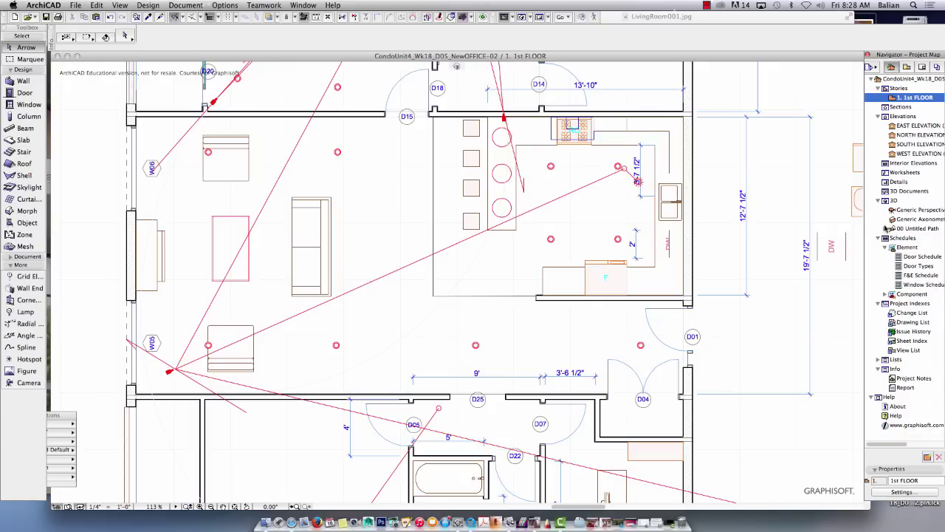
left_click(877, 200)
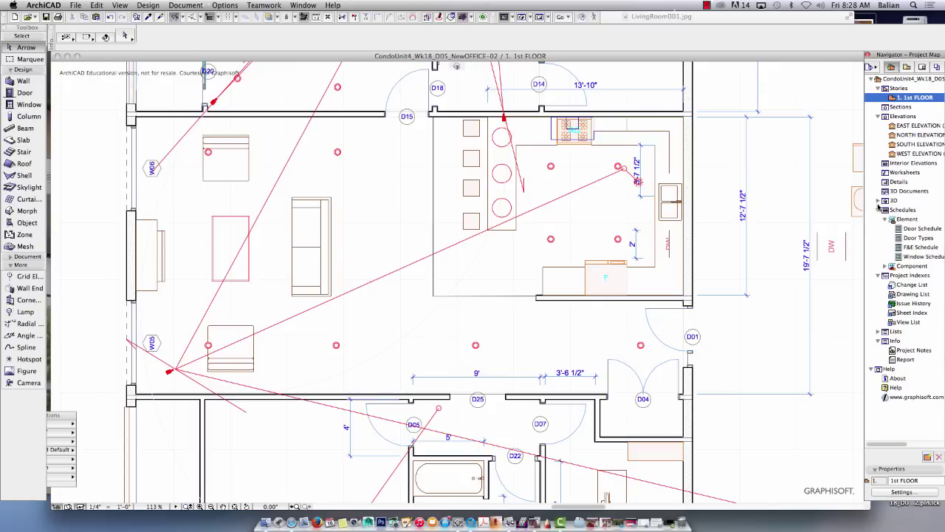
left_click(878, 201)
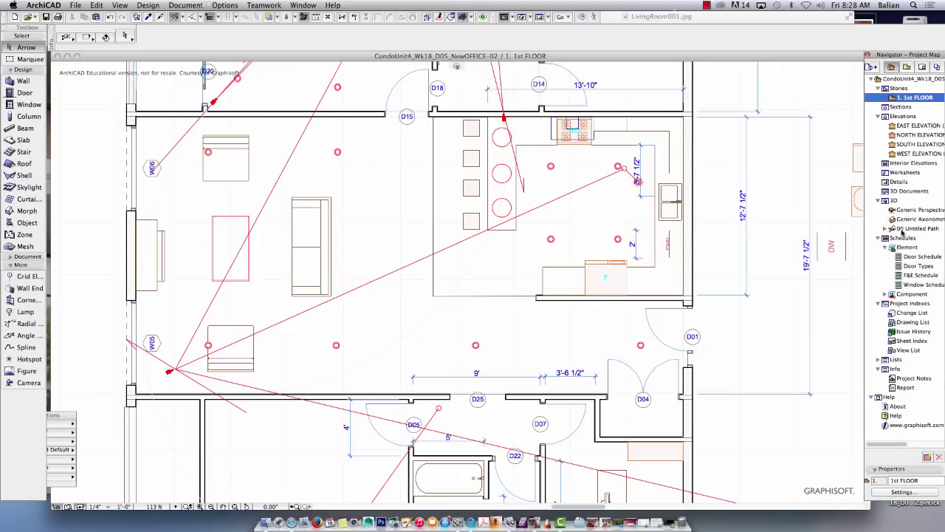
left_click(885, 229)
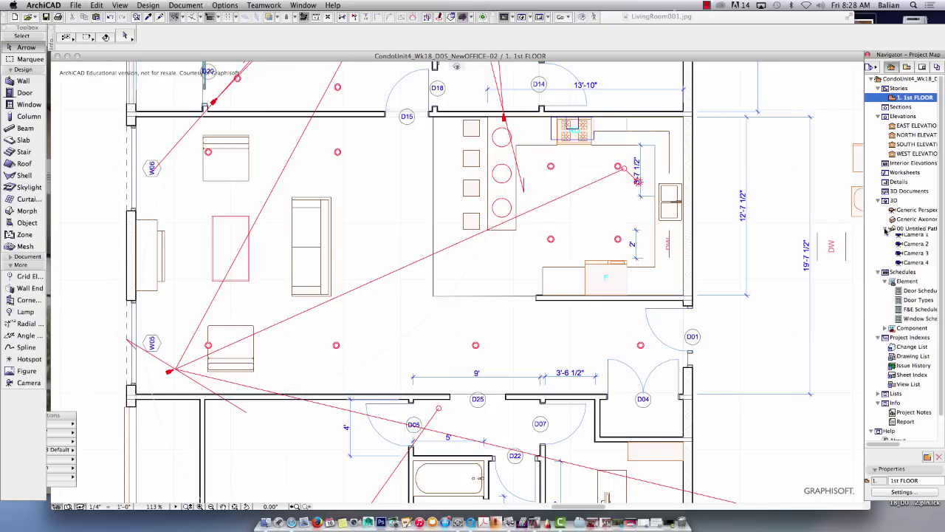
Open Camera 4's perspective in a 3D window and shift the window down slightly
double_click(907, 266)
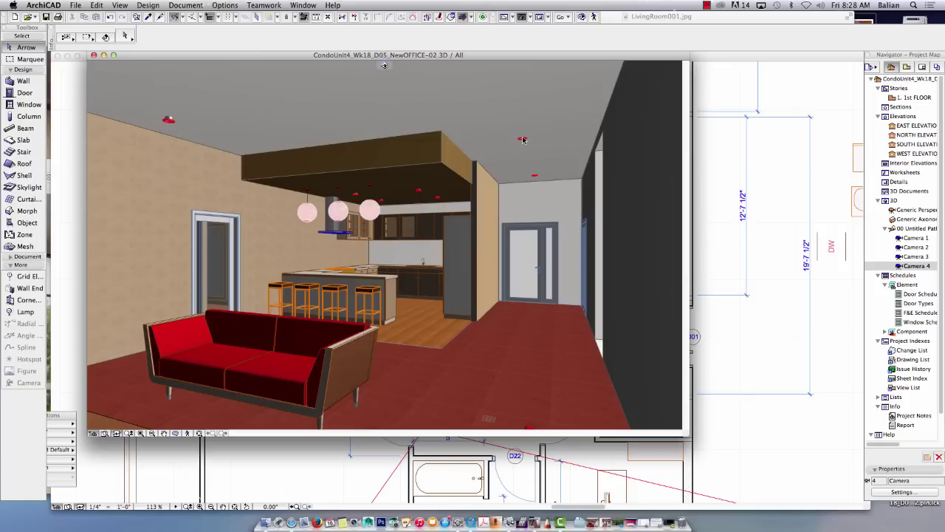
left_click(19, 47)
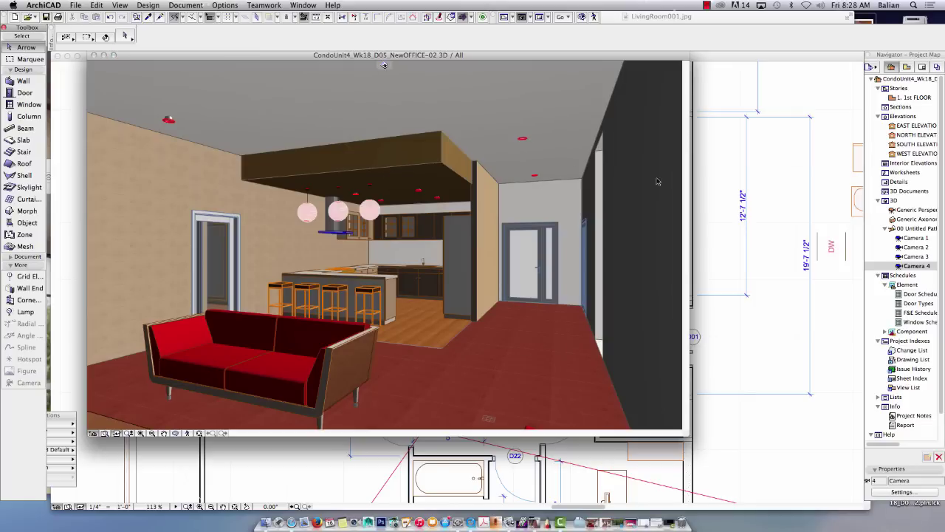
left_click(535, 178)
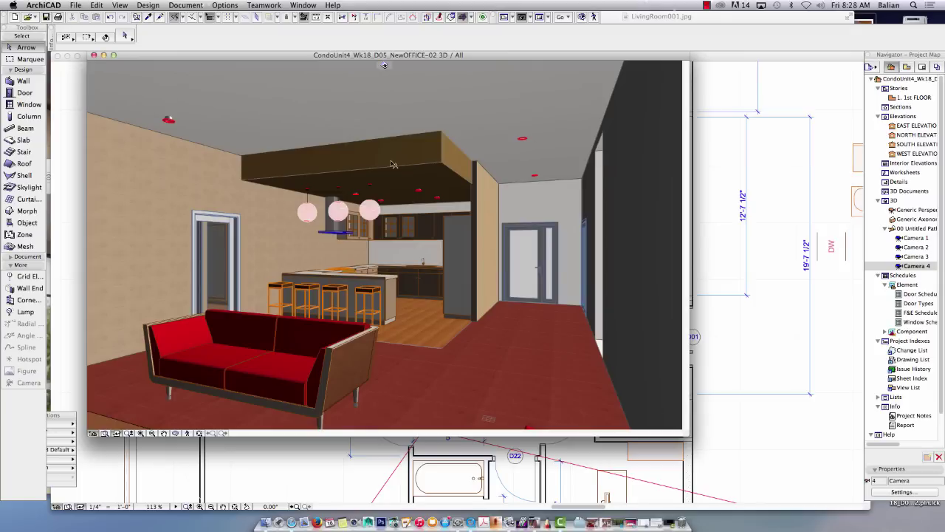
left_click_drag(332, 60, 329, 89)
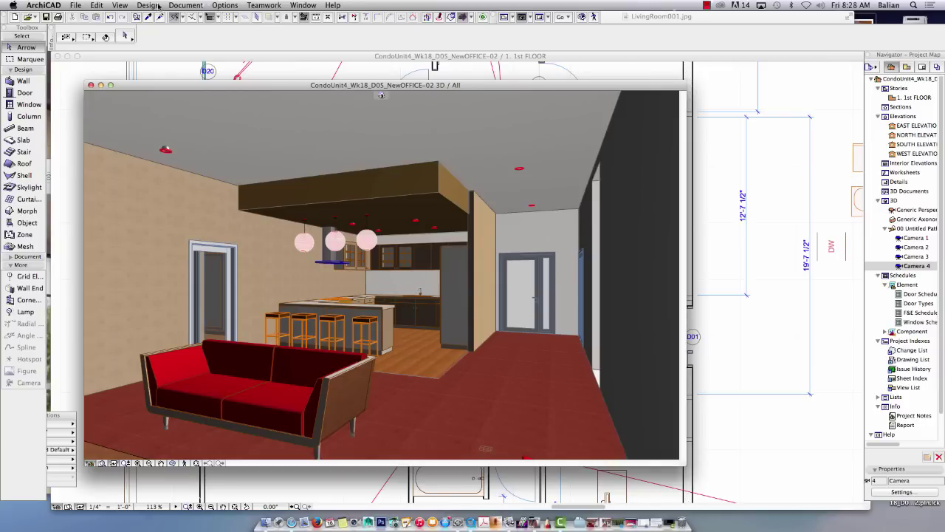
Open PhotoRendering Settings from Document > Creative Imaging, collapse Background, and lengthen the palette
left_click(184, 6)
mouse_move(196, 157)
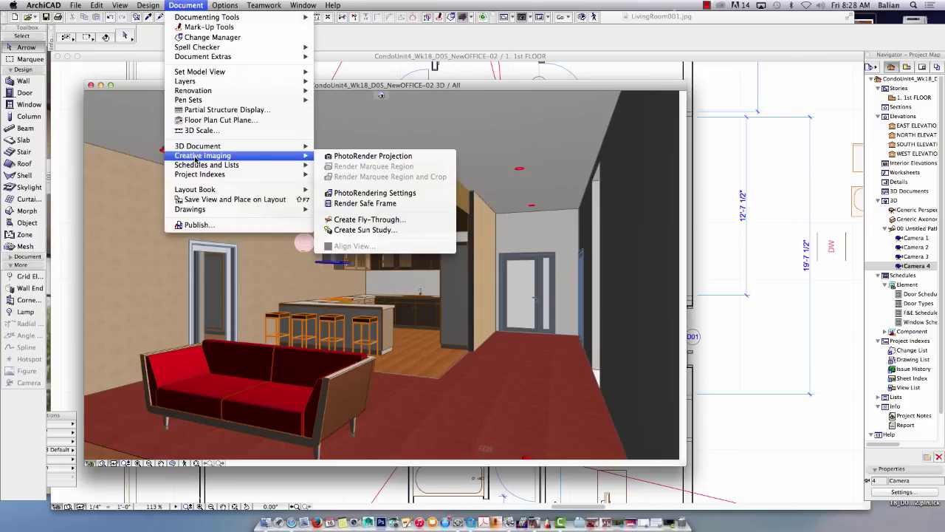
left_click(373, 194)
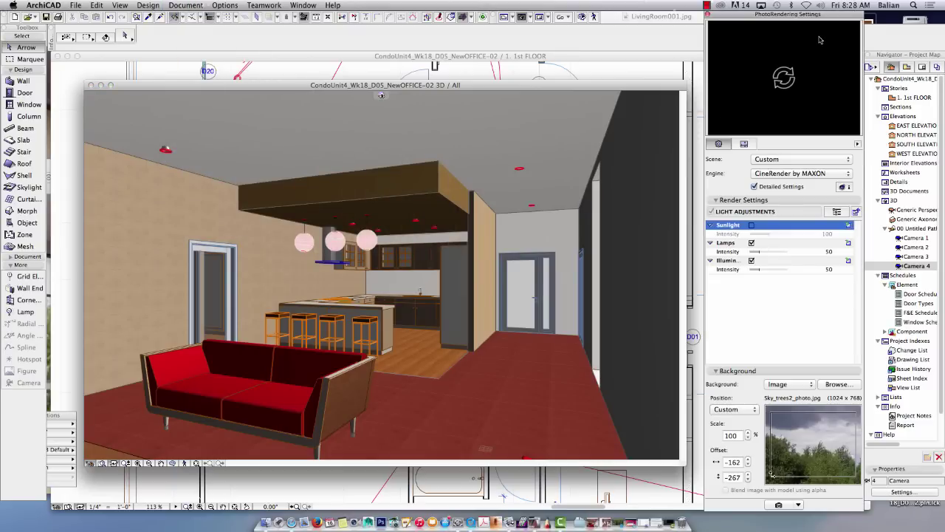
left_click(717, 372)
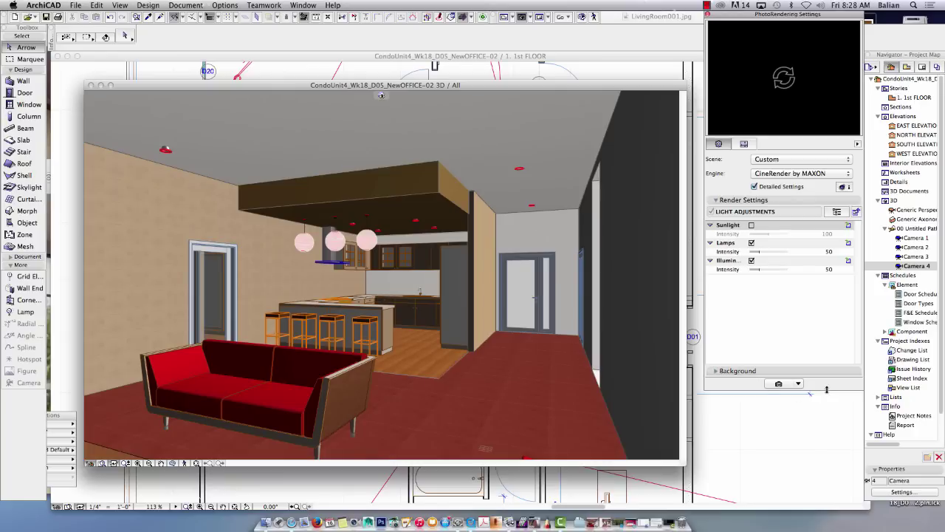
left_click_drag(827, 389, 816, 509)
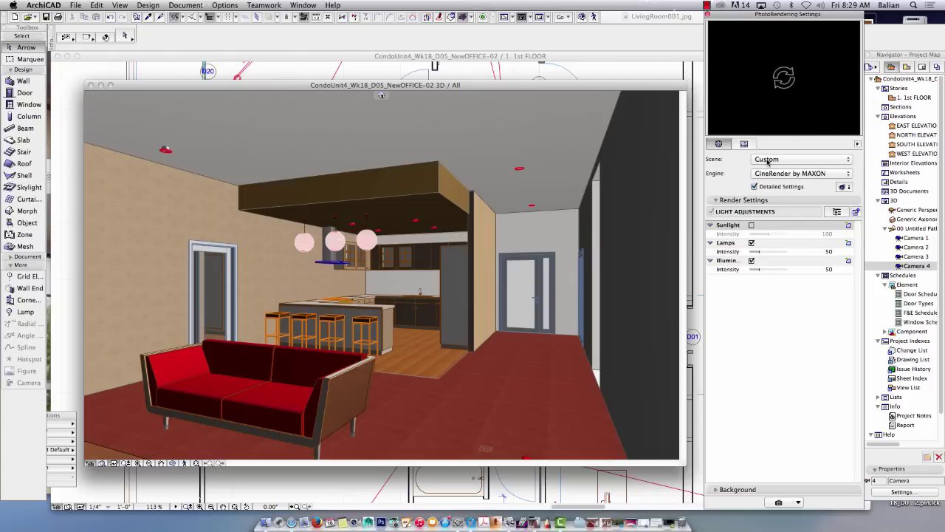
Choose the Indoor Lamps Only Medium (Physical) scene in the scene manager and confirm
left_click(770, 159)
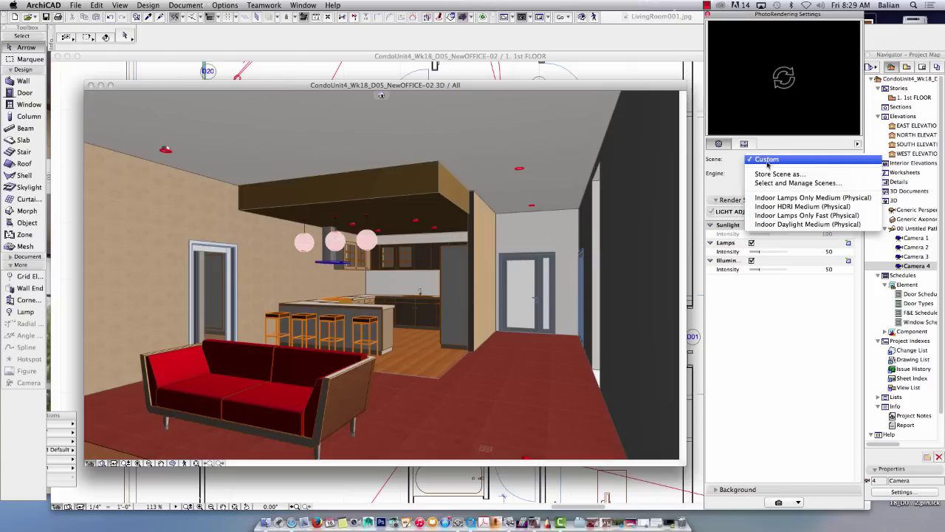
left_click(771, 182)
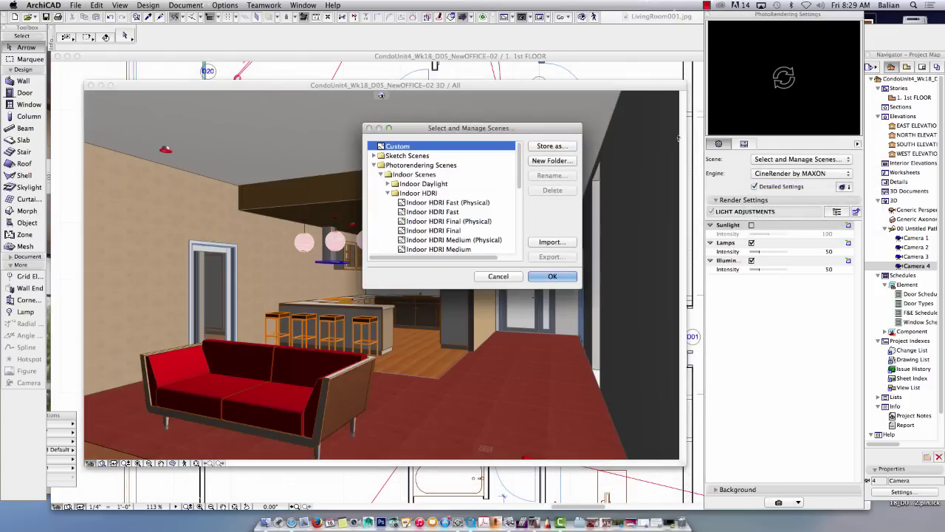
left_click(388, 193)
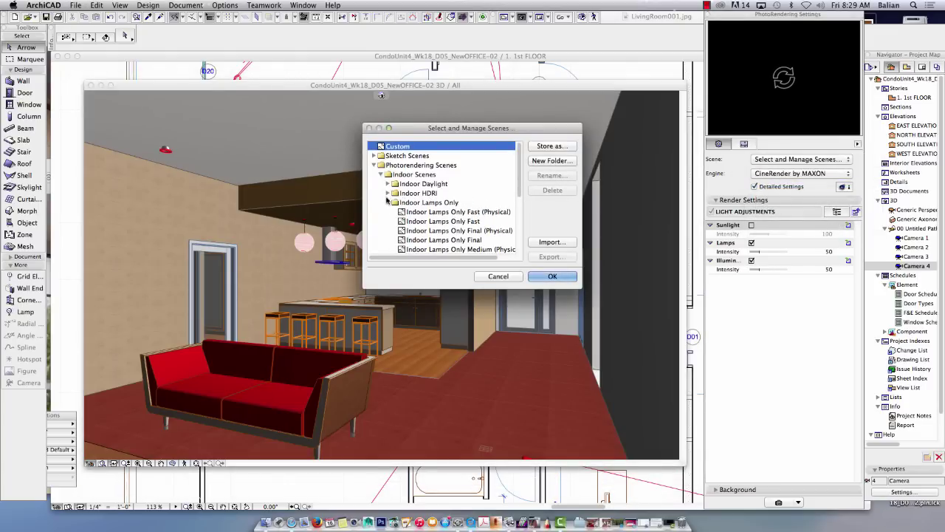
left_click(388, 202)
left_click(387, 212)
left_click(388, 212)
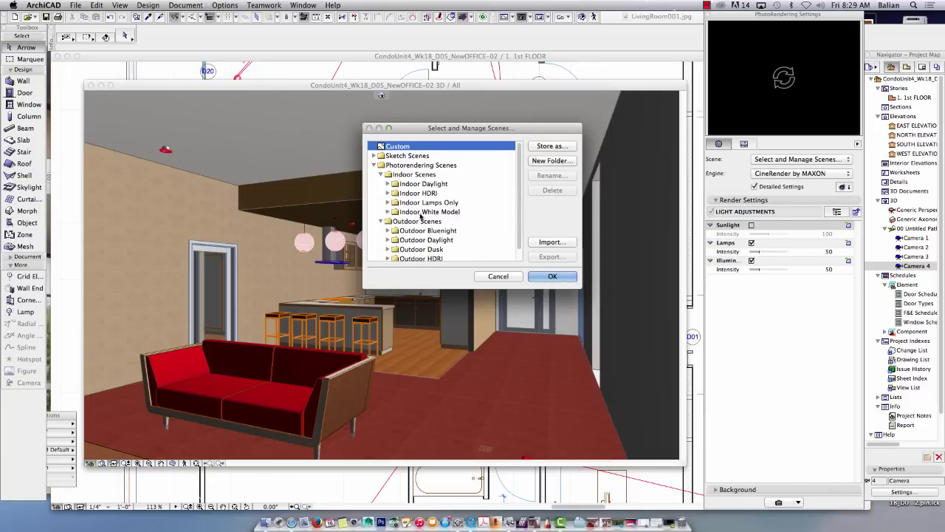
left_click(381, 221)
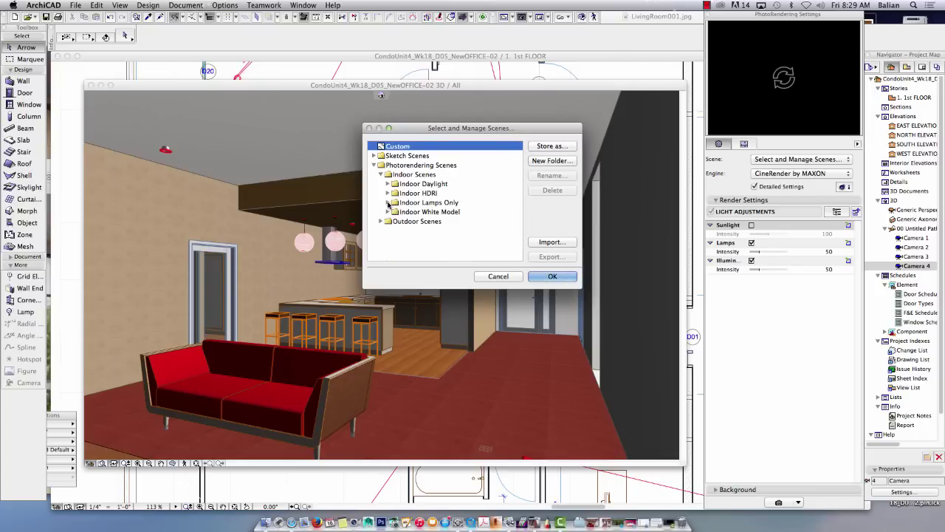
left_click(389, 203)
scroll(476, 219, "down", 2)
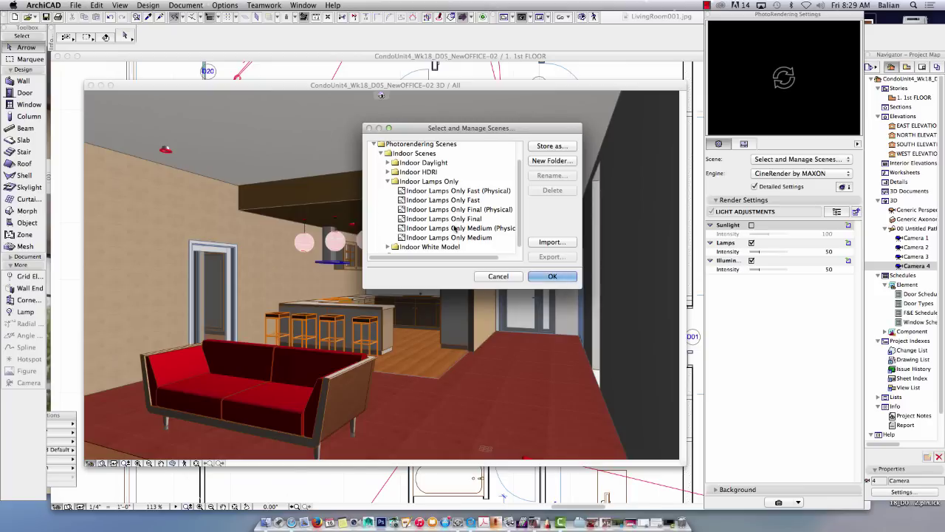
left_click(454, 230)
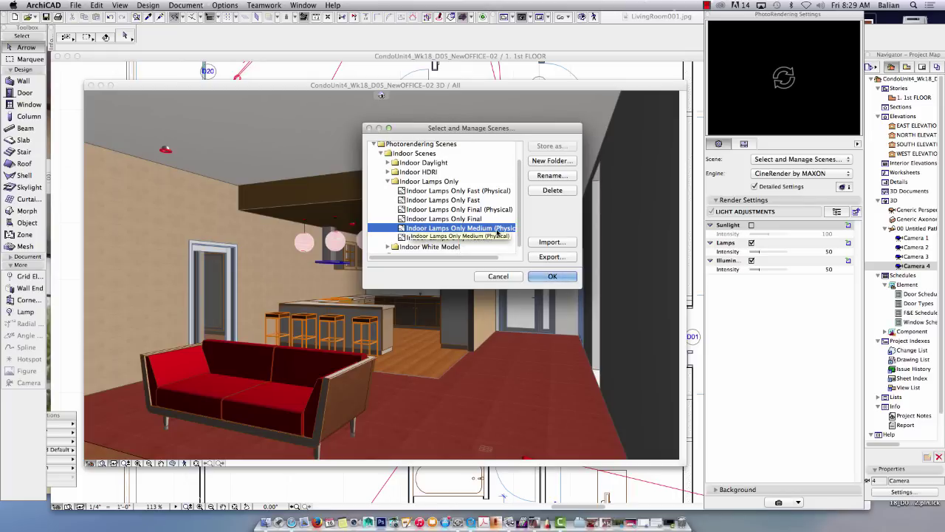
left_click(548, 278)
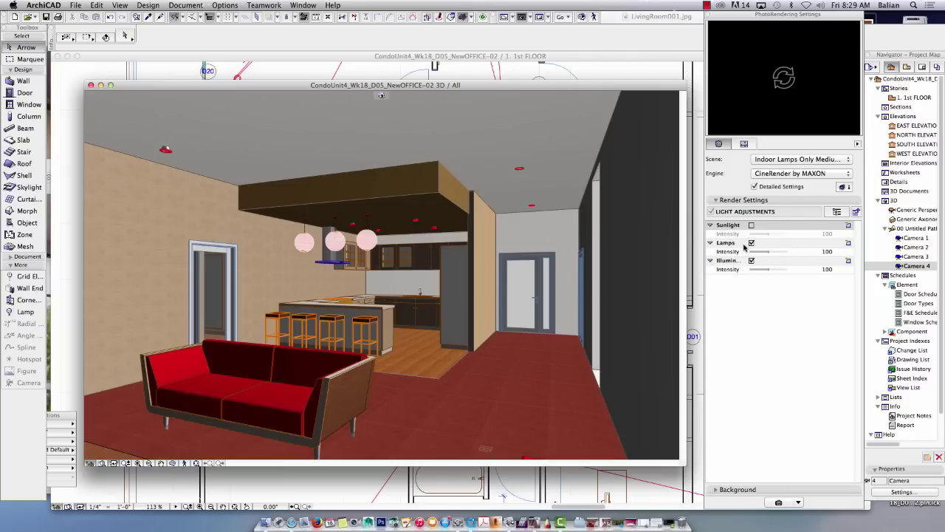
Set Lamps Intensity and Illumination Intensity to 50 each and refresh the preview
left_click(826, 251)
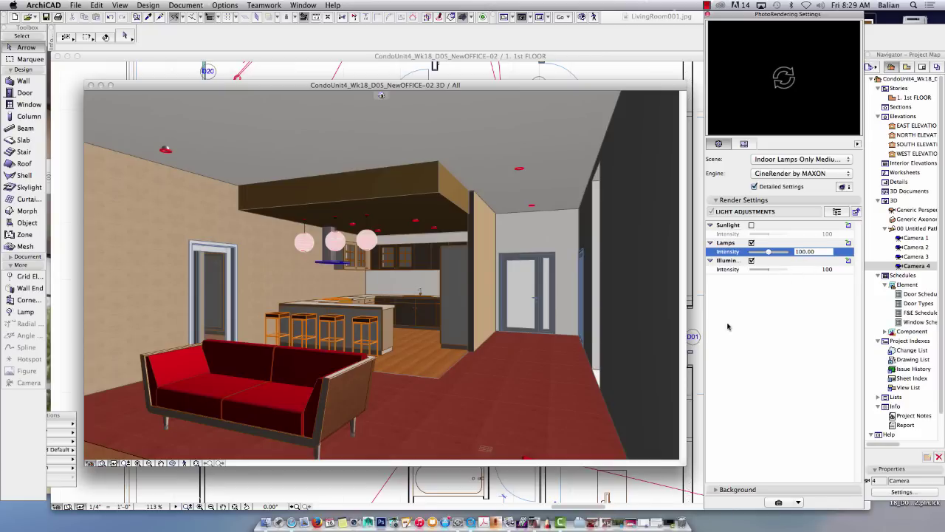
left_click(778, 87)
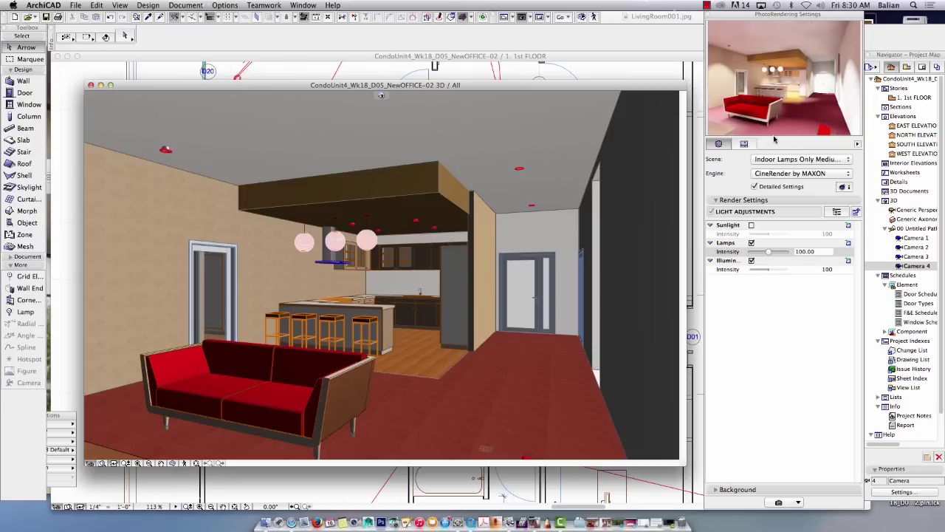
left_click(819, 252)
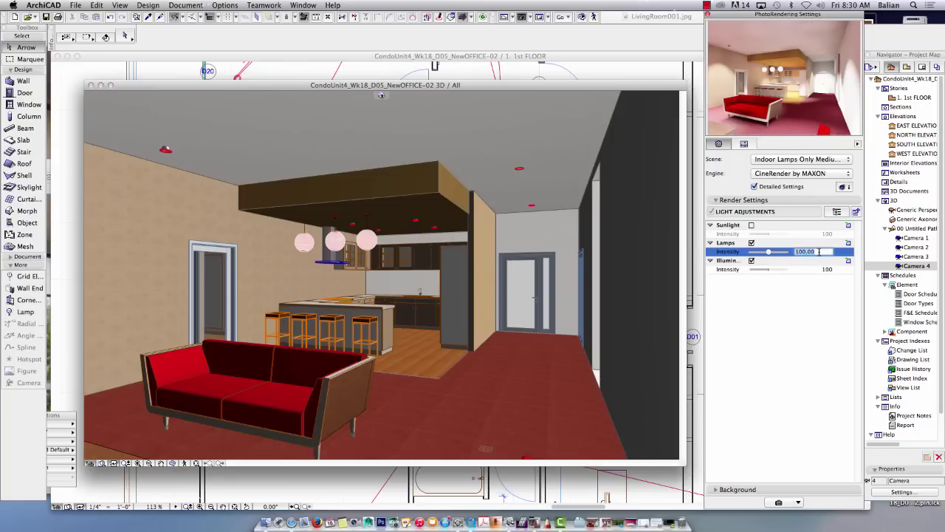
type("50")
key("Return")
left_click(829, 269)
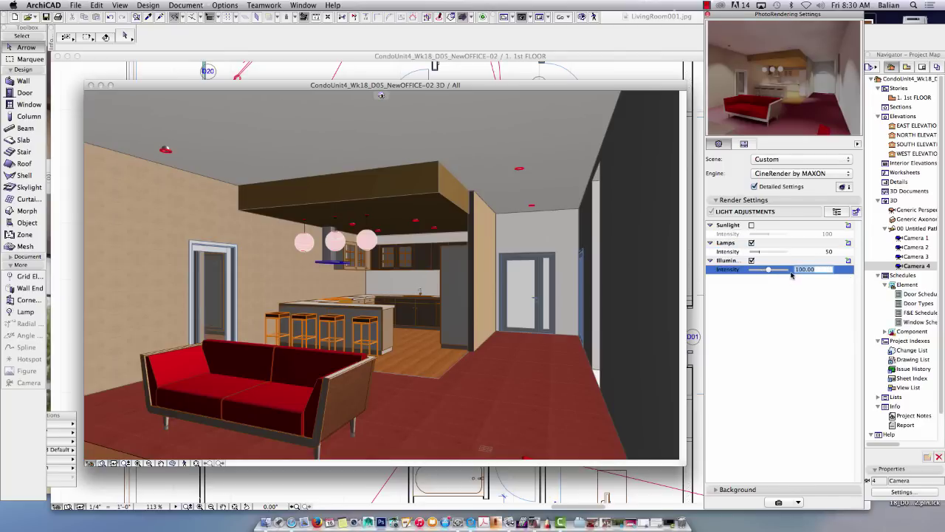
double_click(809, 270)
type("50")
key("Return")
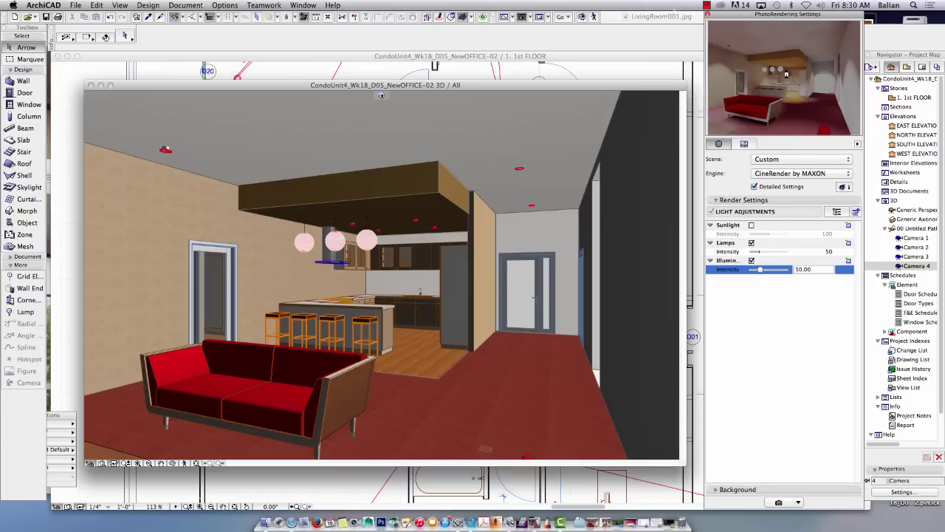
left_click(779, 291)
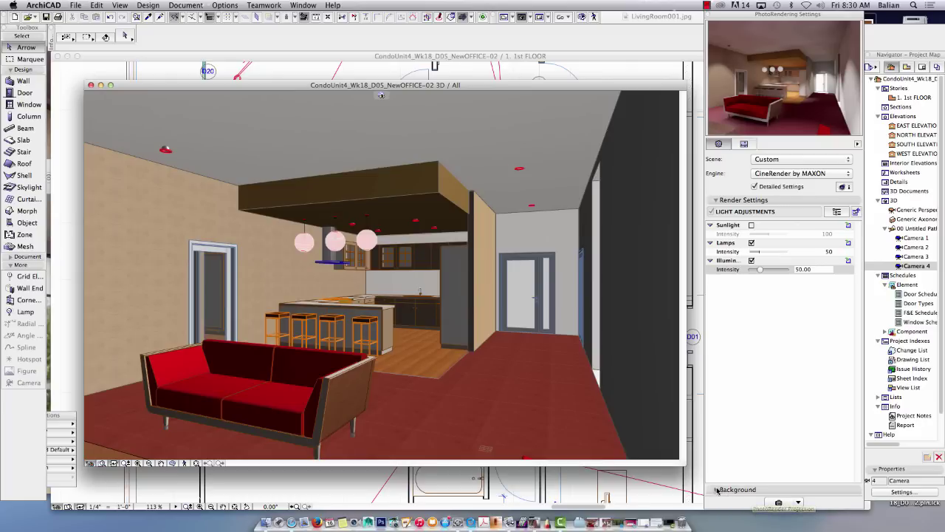
Render the Camera 4 view with CineRender and enlarge the picture window
left_click(779, 502)
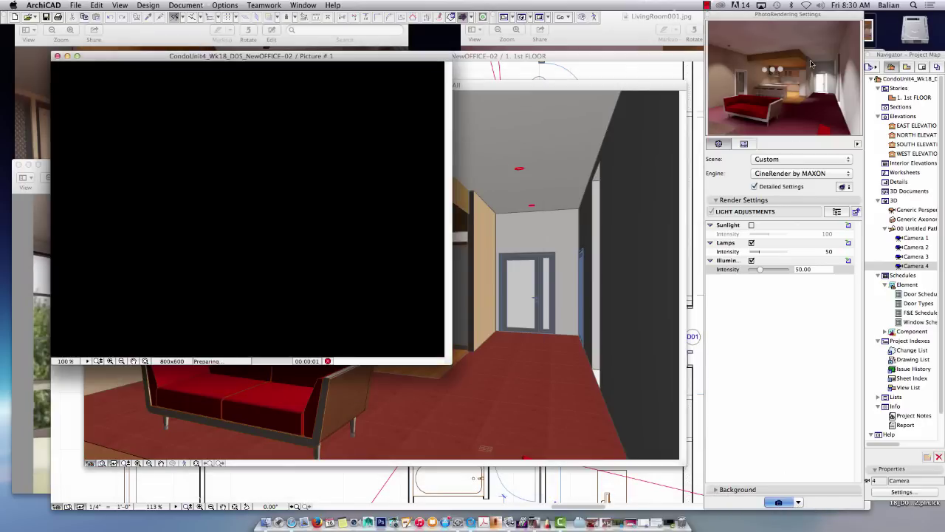
left_click(707, 5)
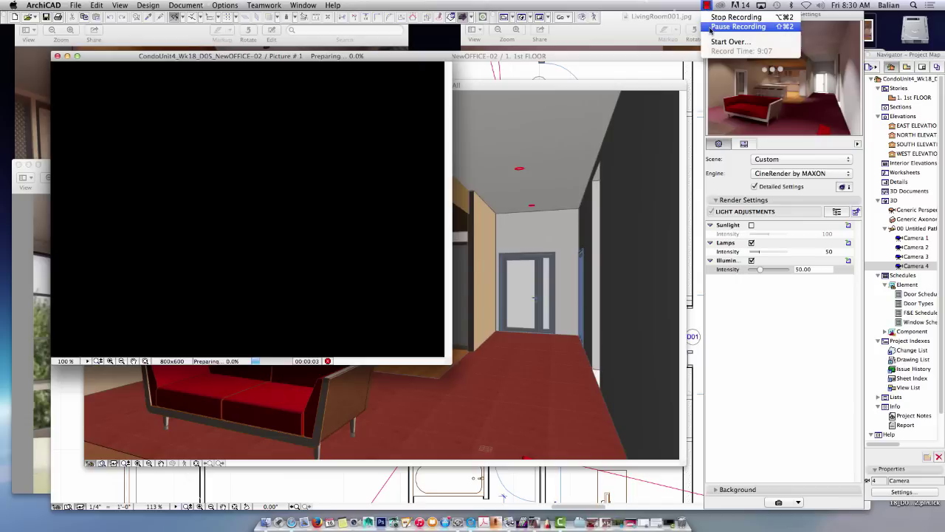
left_click(711, 28)
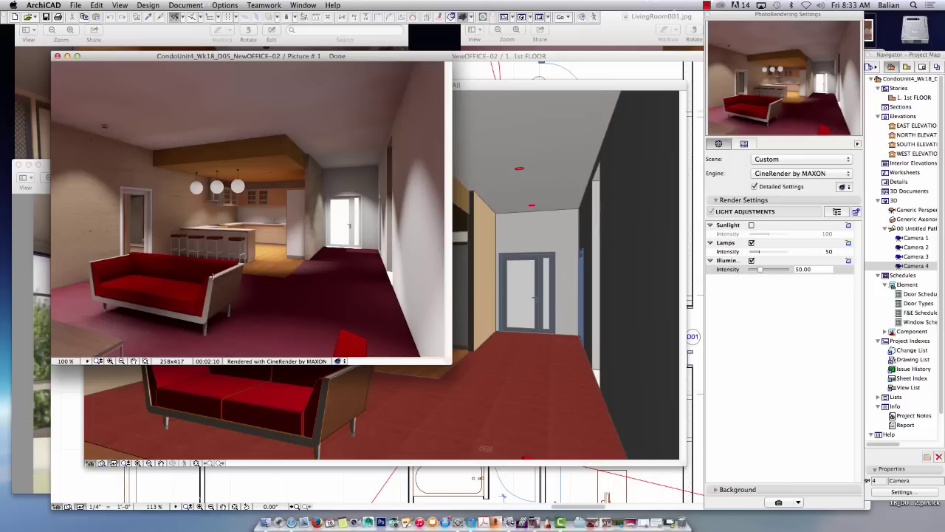
mouse_move(449, 361)
left_mouse_down()
mouse_move(475, 394)
mouse_move(450, 395)
mouse_move(449, 359)
left_mouse_up()
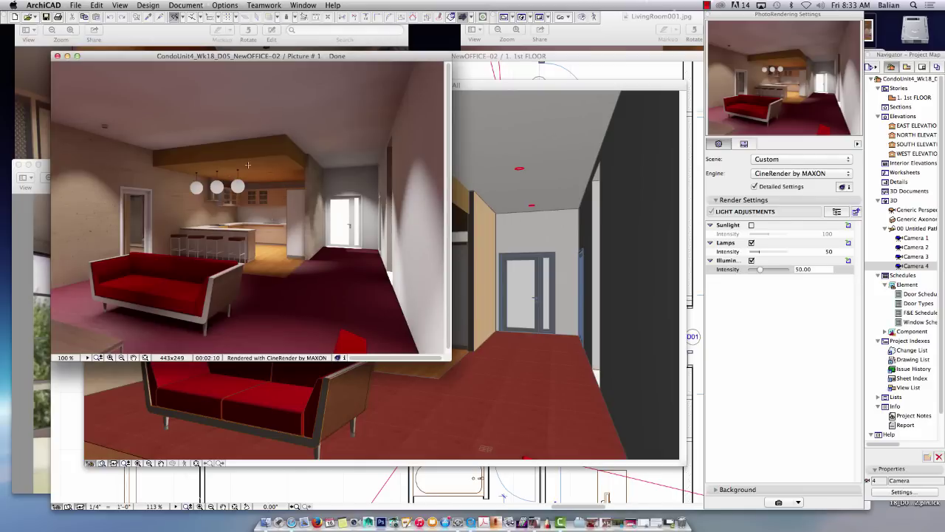
Save the rendered picture as JPEG 'kitchen2' and close its window
key("super+s")
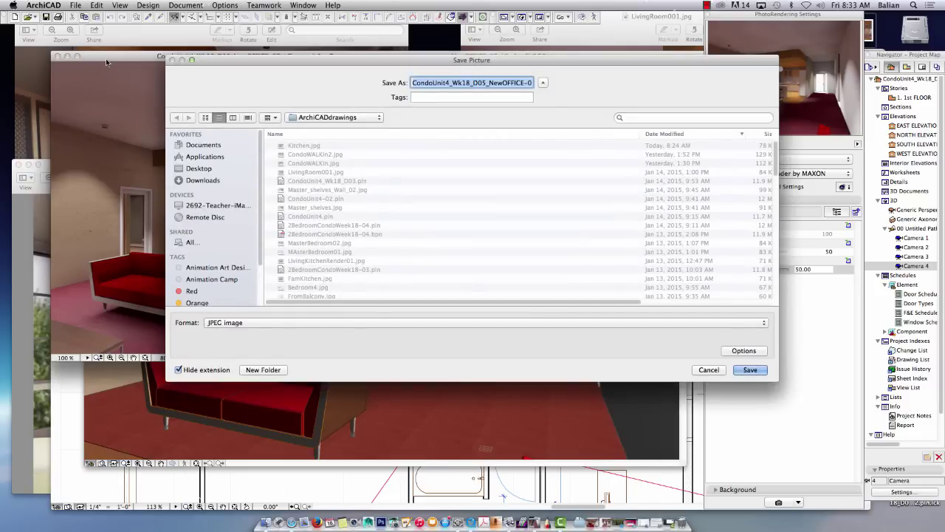
key("BackSpace")
type("kitchen2")
key("Return")
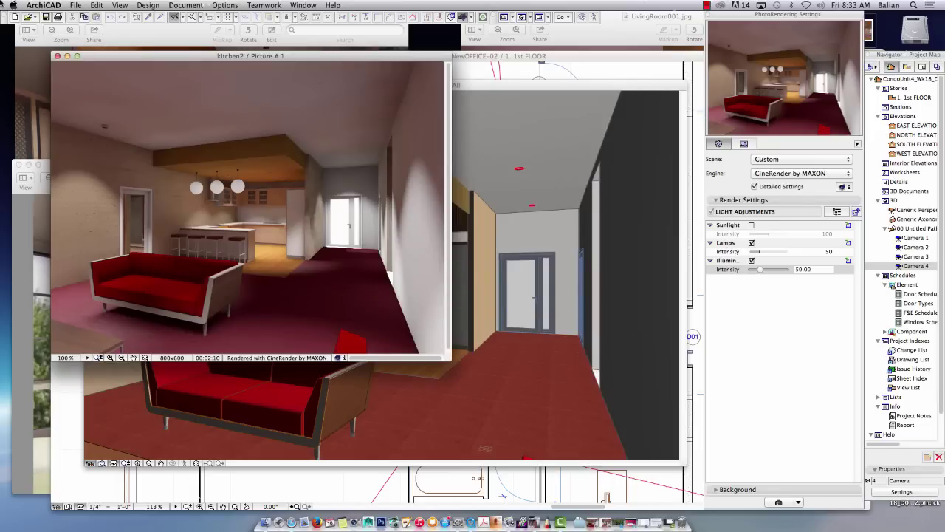
left_click(57, 55)
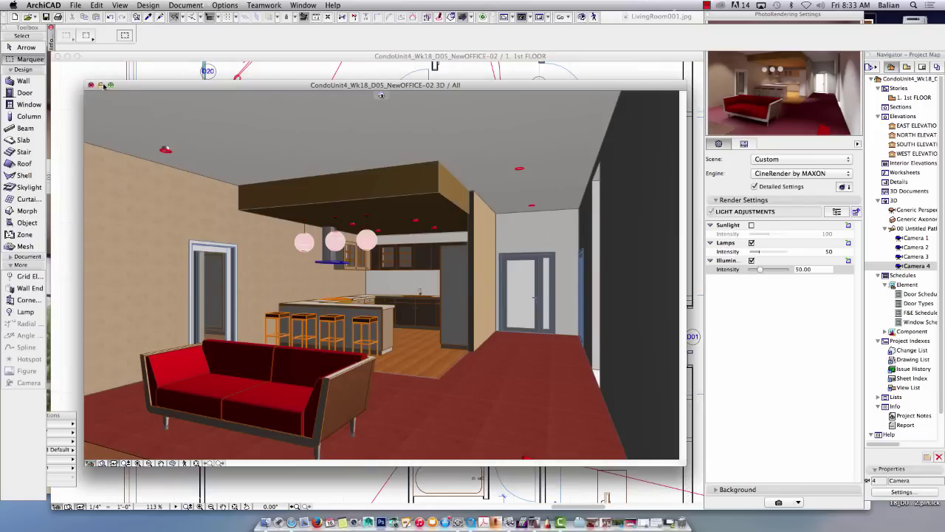
Close the 3D window to return to the 1st FLOOR plan, leaving the scene preset unchanged
left_click(90, 85)
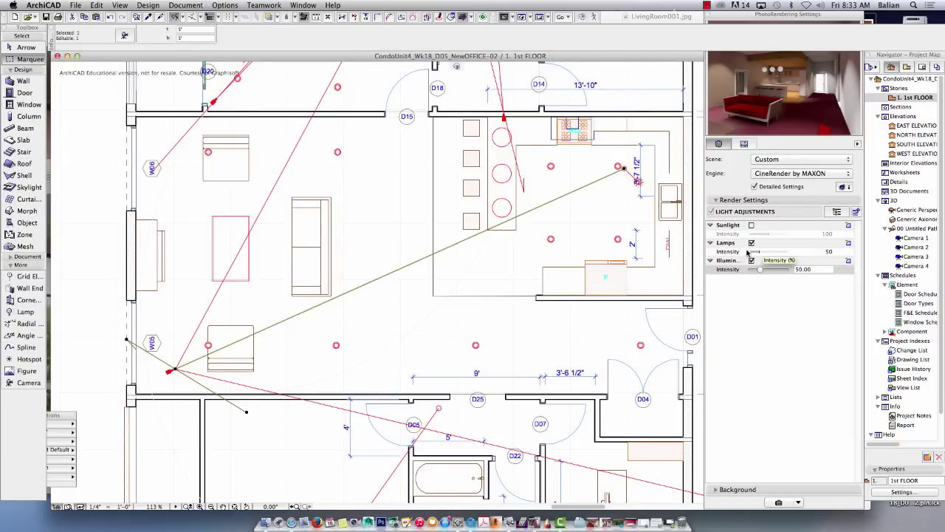
left_click(775, 159)
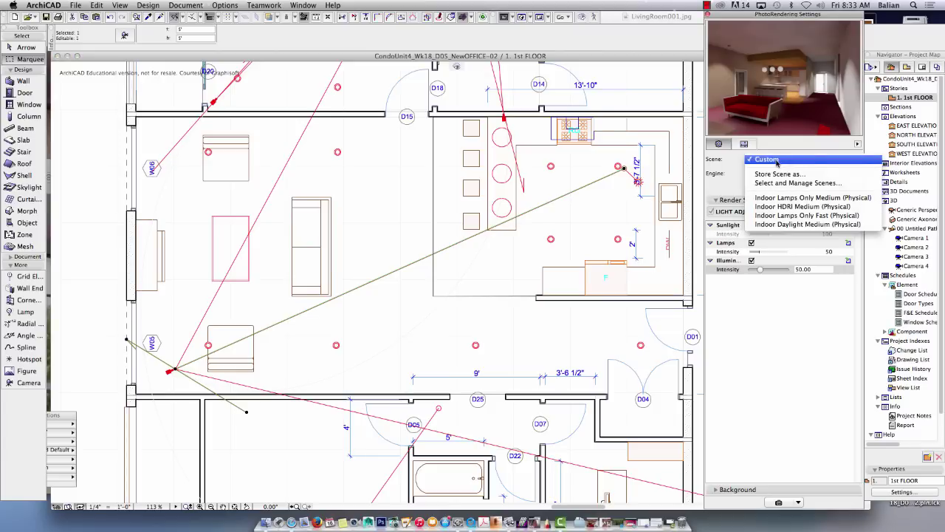
left_click(734, 168)
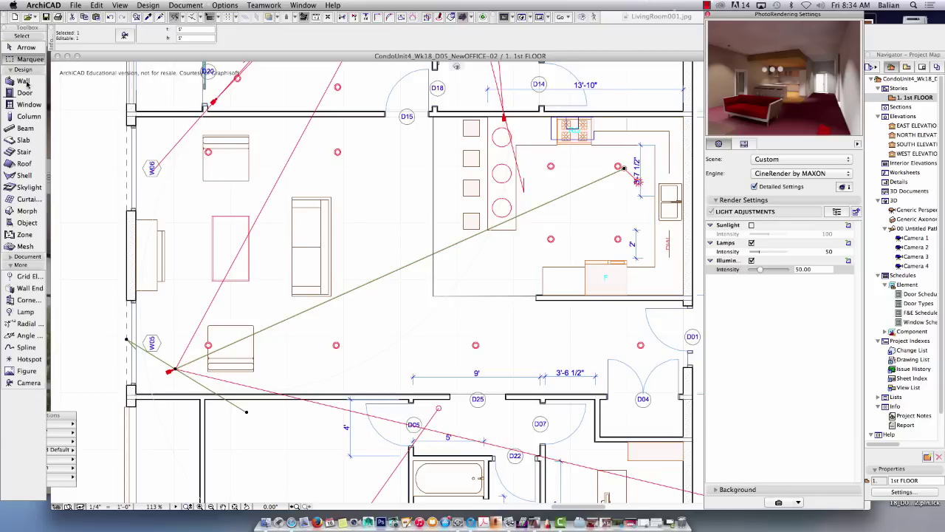
left_click(27, 382)
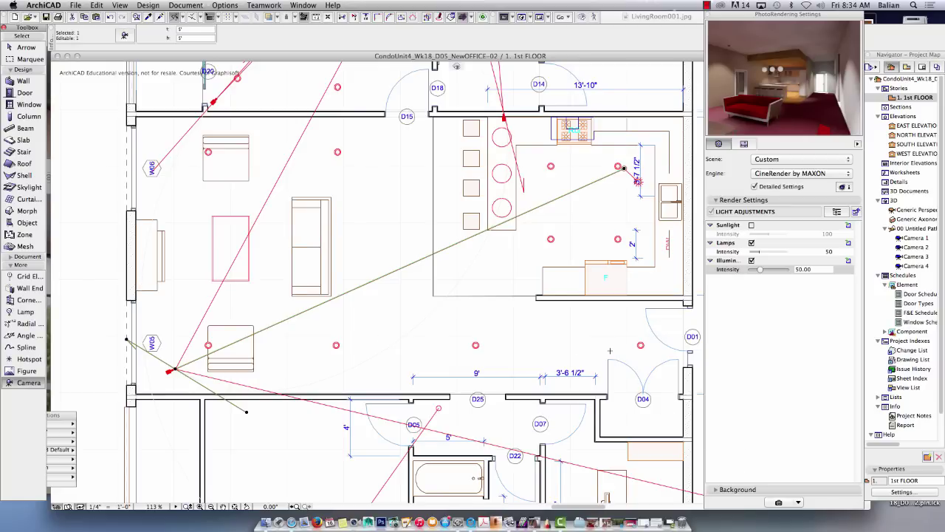
Place a new camera near door D04 aimed at the living room, nudged closer to the door
left_click(117, 228)
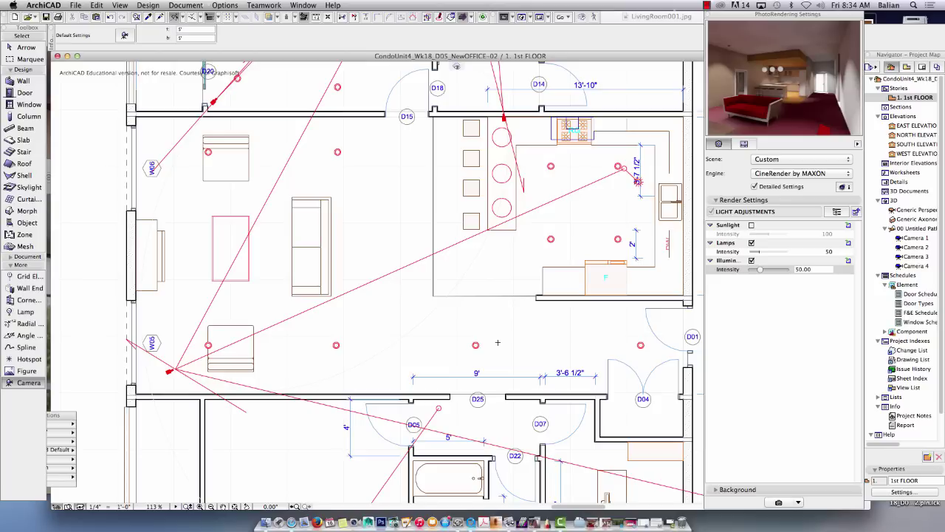
left_click(589, 350)
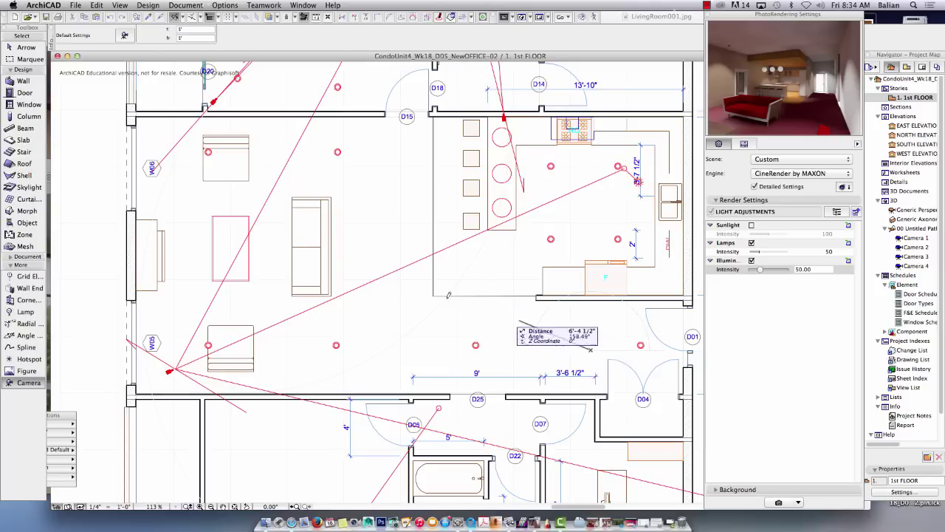
left_click(144, 202)
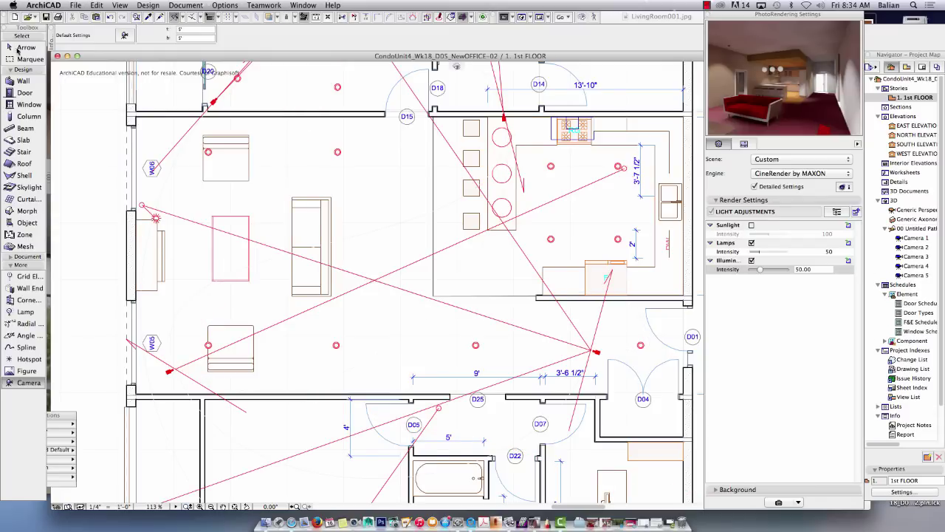
left_click(16, 47)
left_click(594, 353)
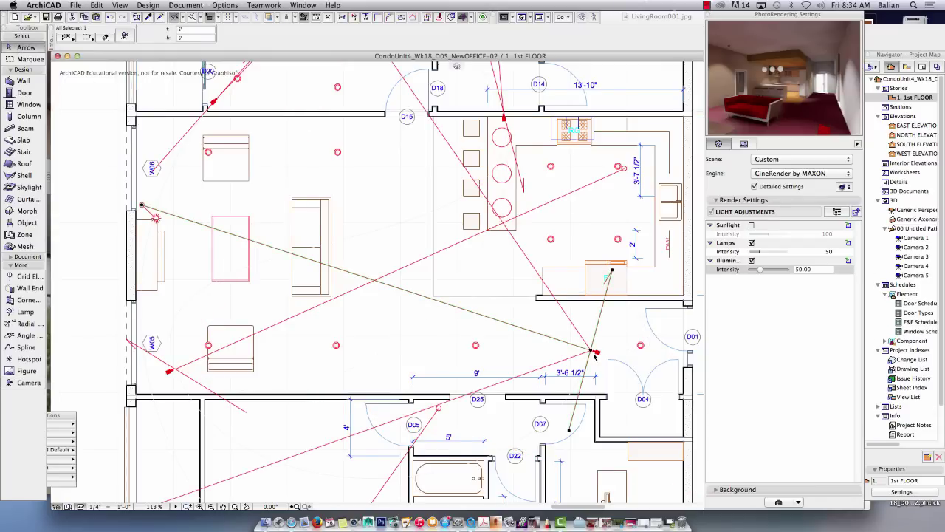
left_click(594, 352)
left_click_drag(594, 353, 604, 375)
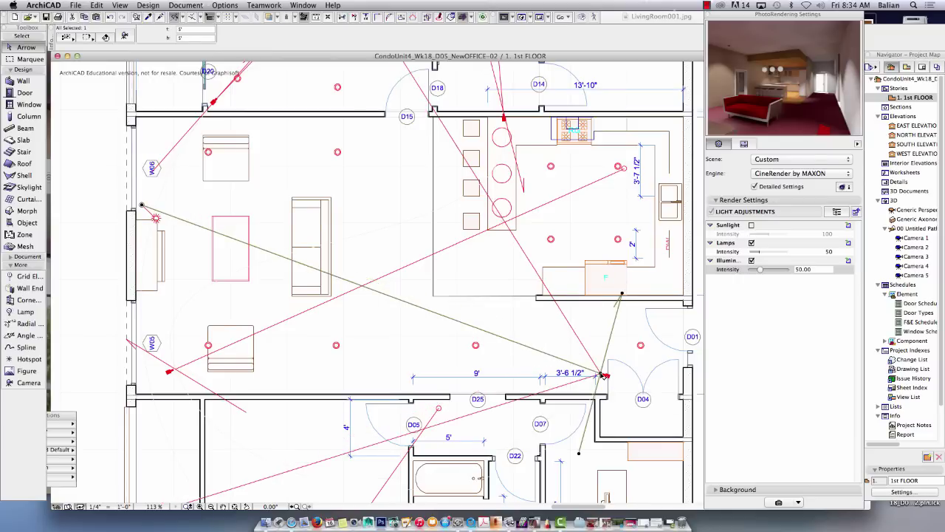
Re-aim the camera toward the living-room window wall and open Camera 5's 3D view
left_click(142, 207)
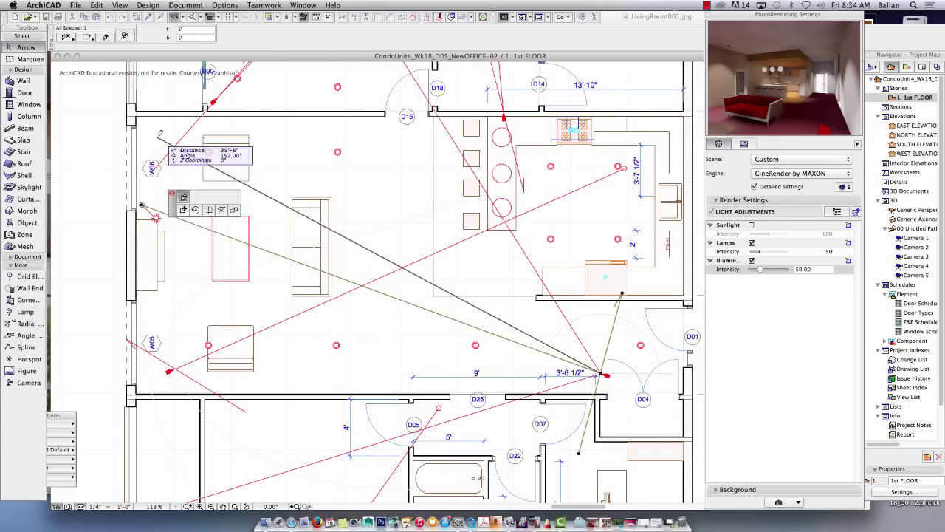
left_click(183, 208)
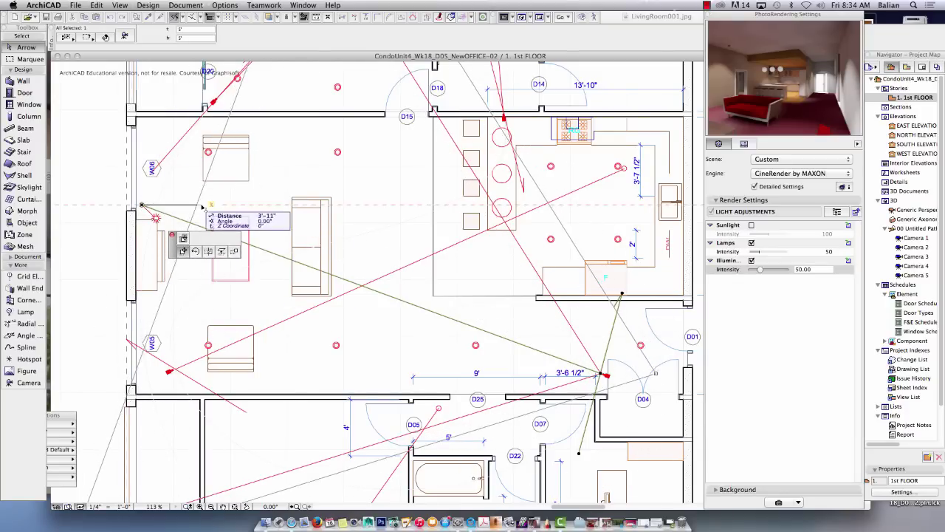
left_click(184, 251)
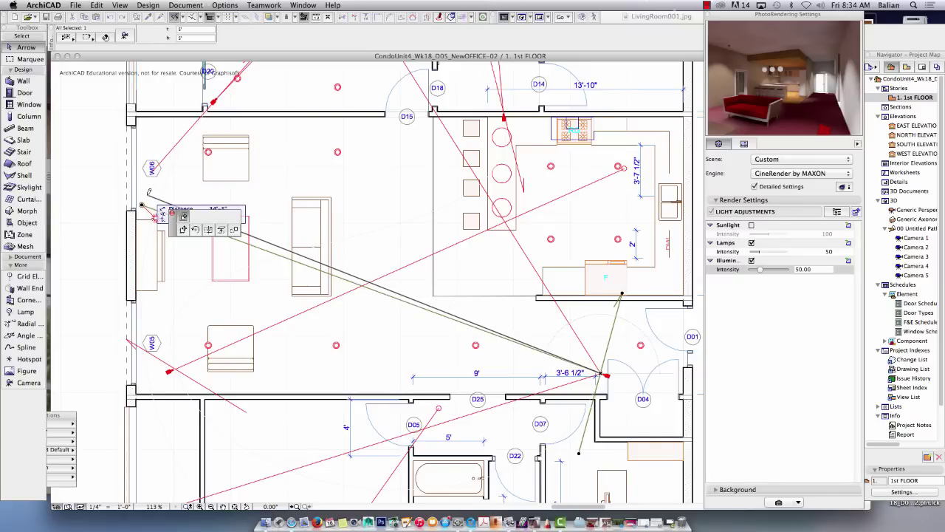
left_click(147, 195)
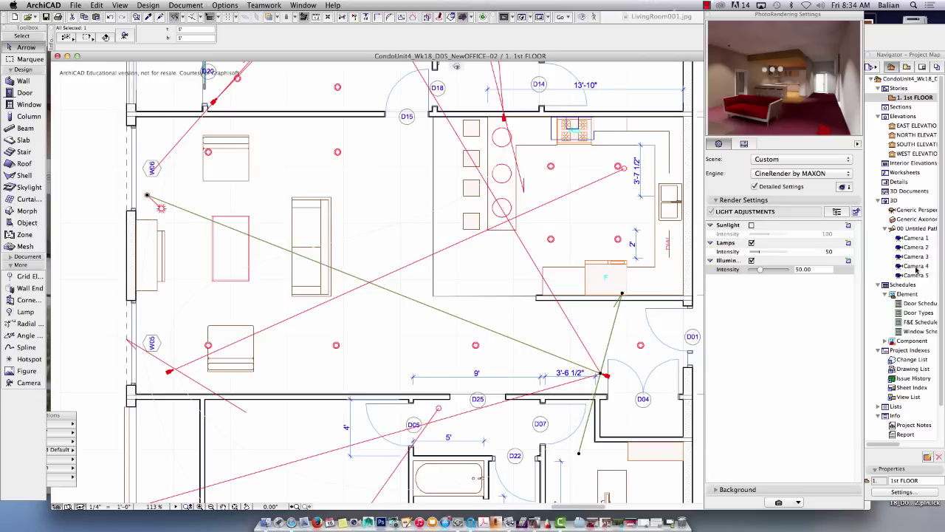
double_click(916, 275)
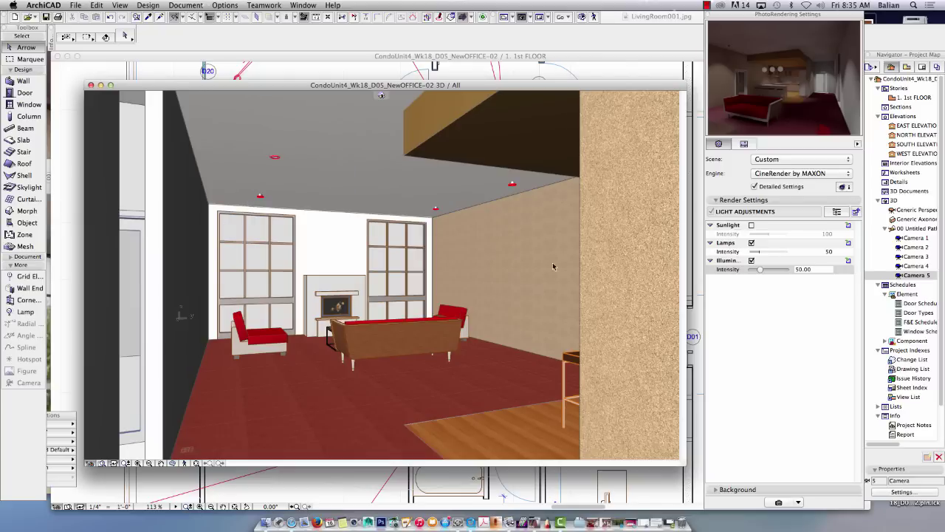
Close the Camera 5 3D view and inspect two living-room lamps' settings without changes
left_click(91, 85)
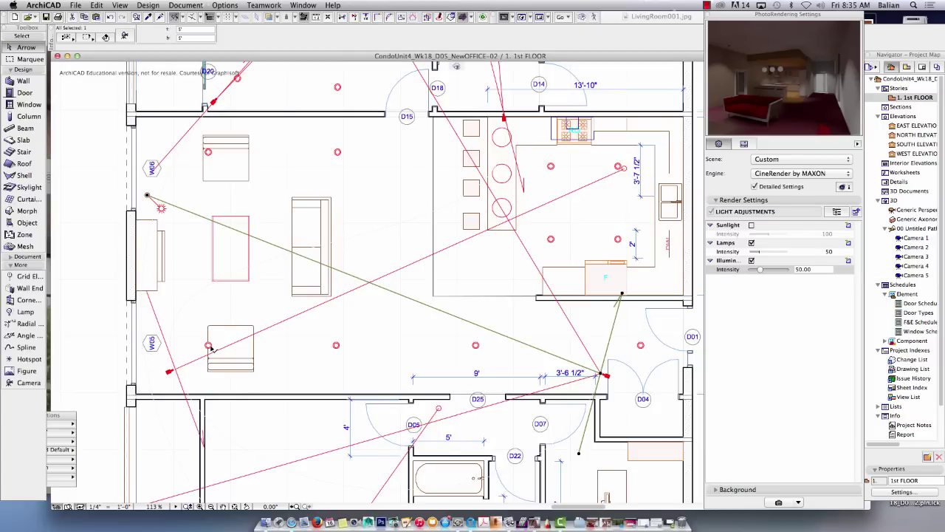
left_click(209, 346)
left_click(124, 35)
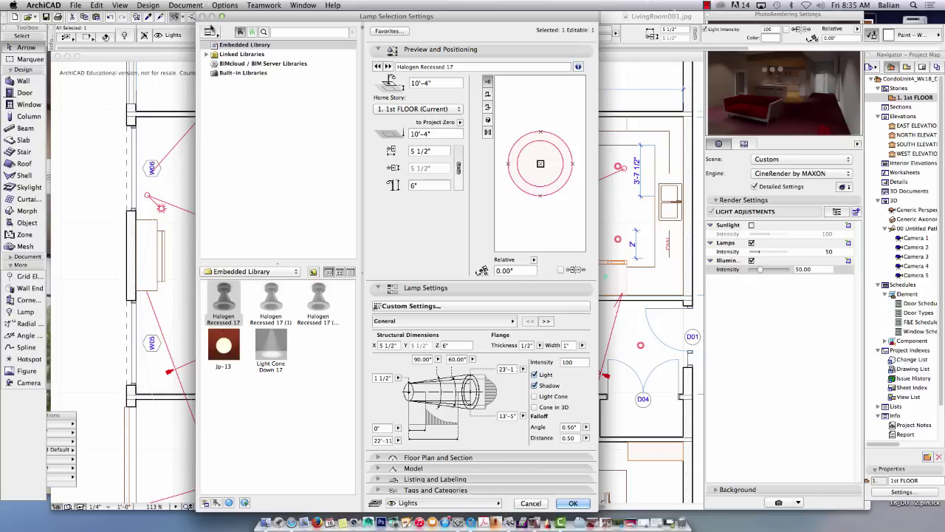
left_click(530, 503)
left_click(336, 345)
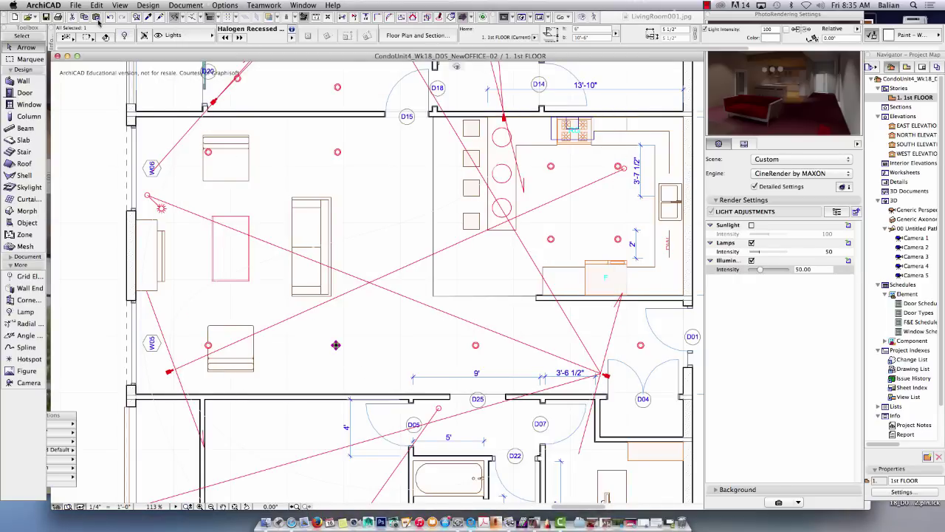
left_click(126, 37)
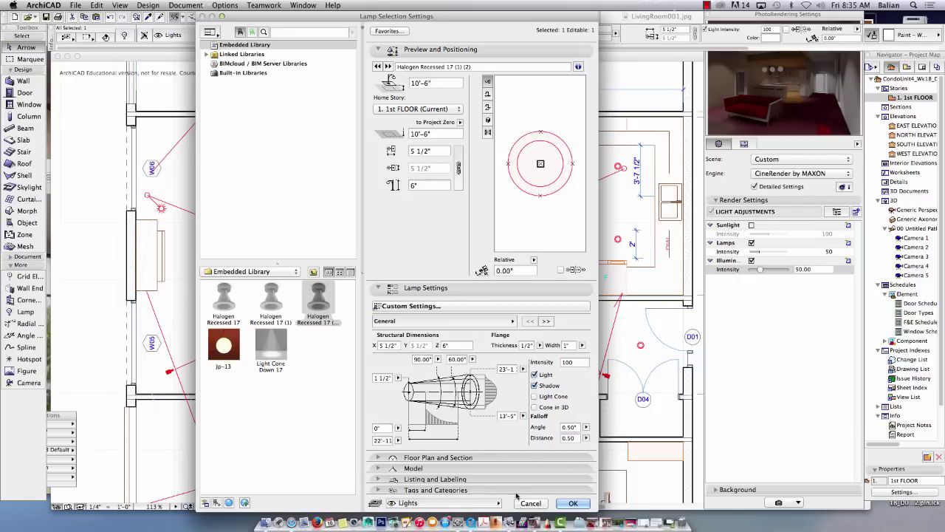
left_click(524, 502)
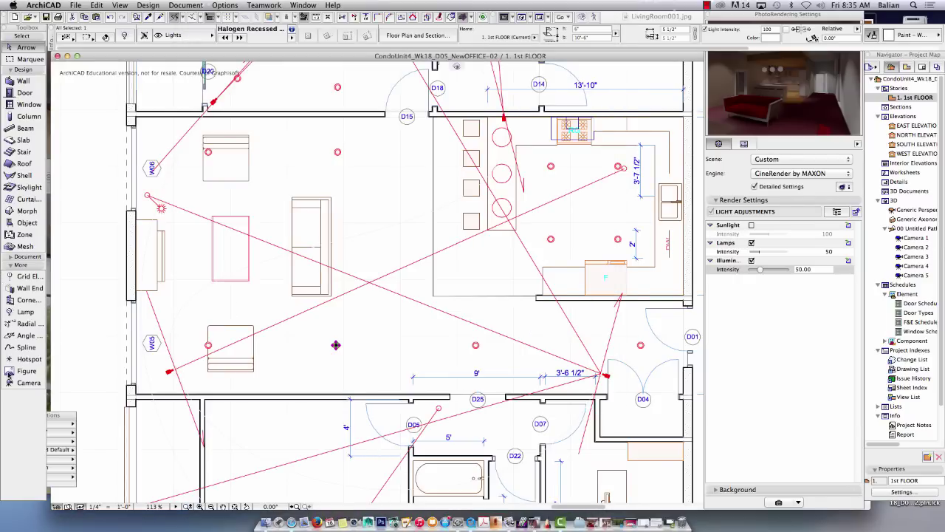
Select the three lower-row living-room lamps and set their elevation to 10'-4"
left_click(24, 313)
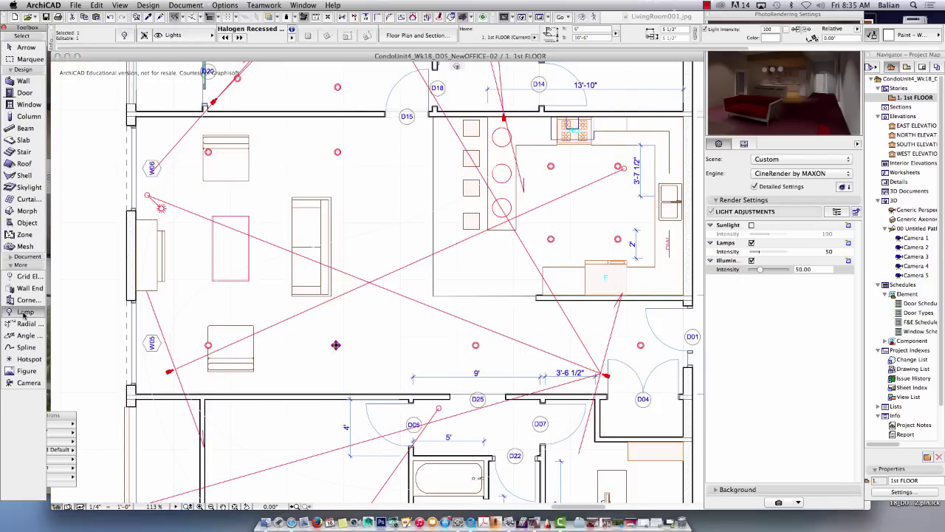
key("super+a")
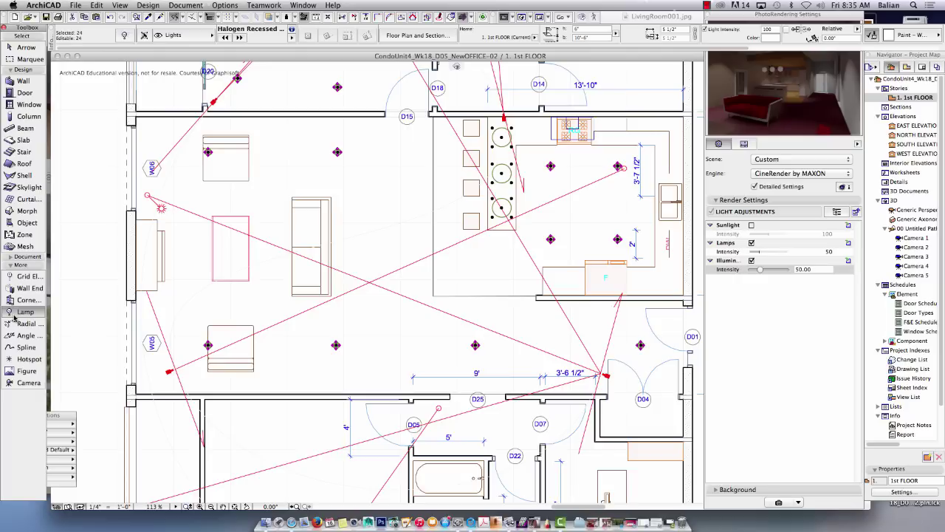
key("Escape")
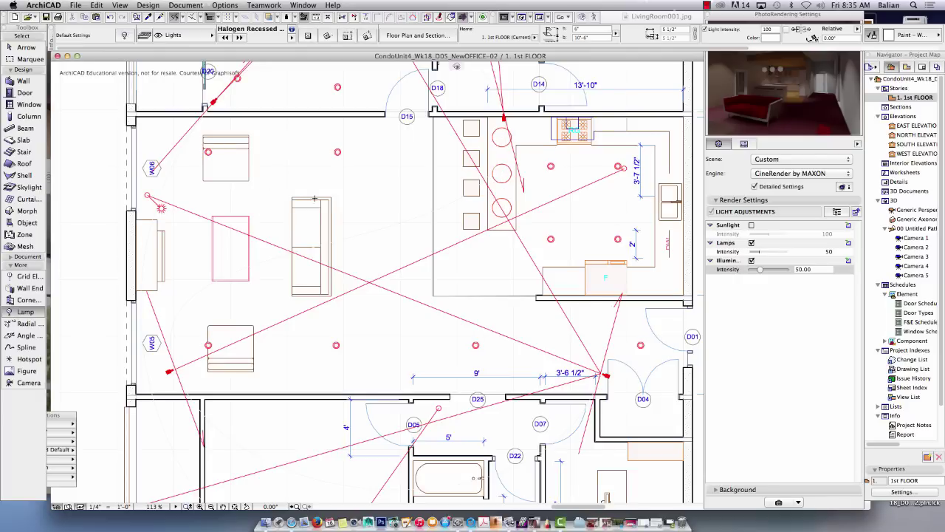
key("Escape")
left_click(335, 345)
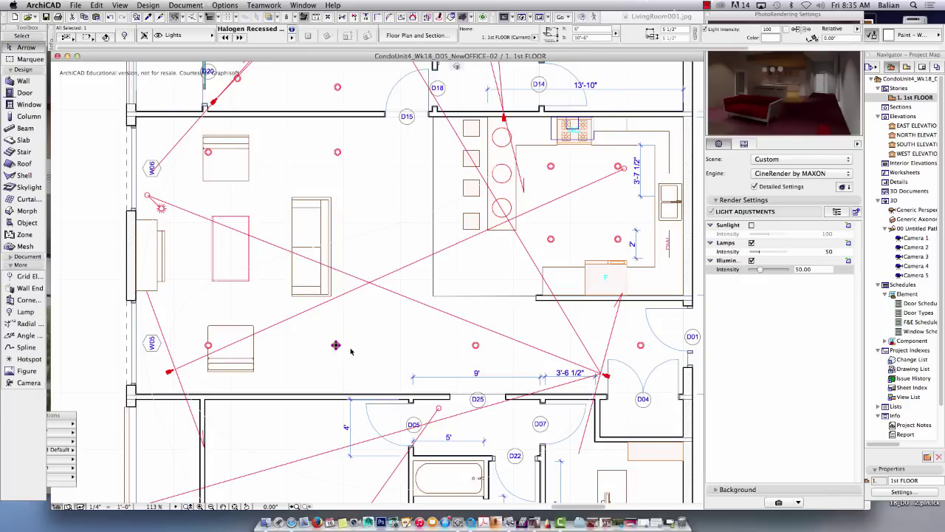
left_click(476, 344, "shift")
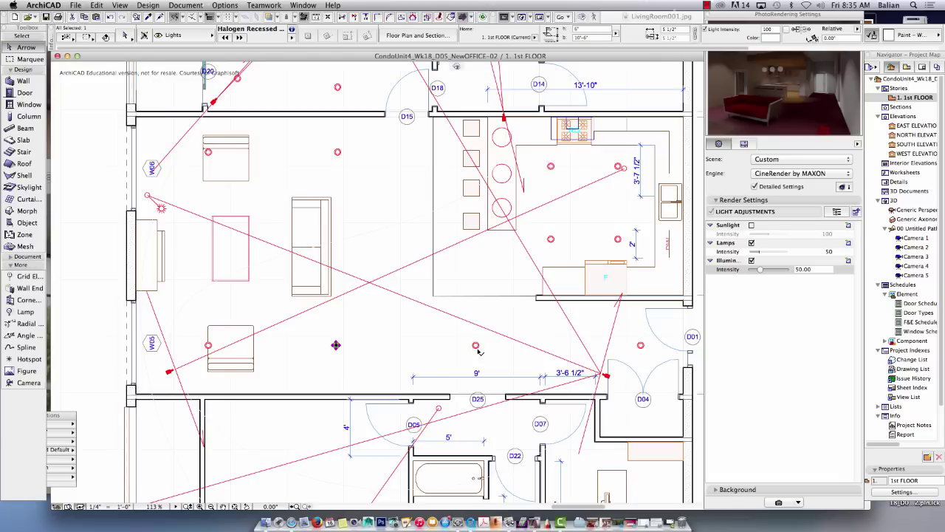
left_click(640, 345, "shift")
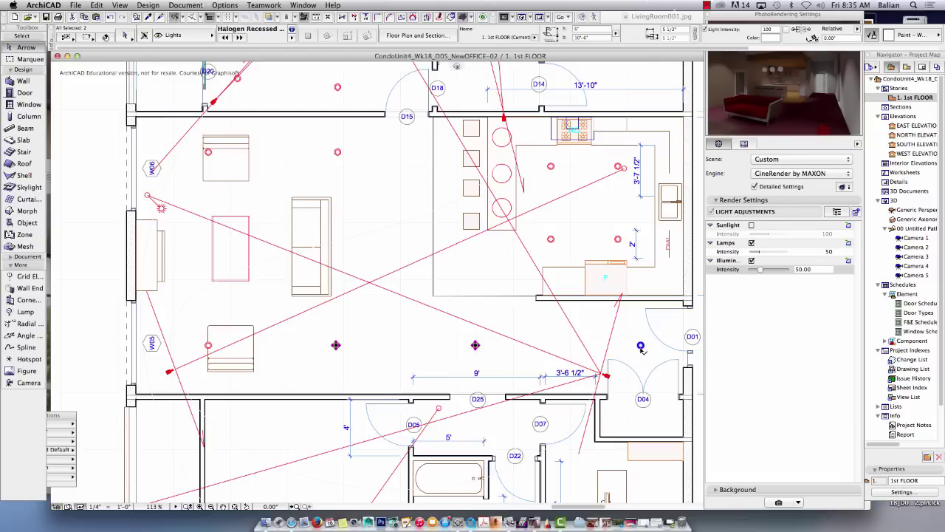
left_click(124, 35)
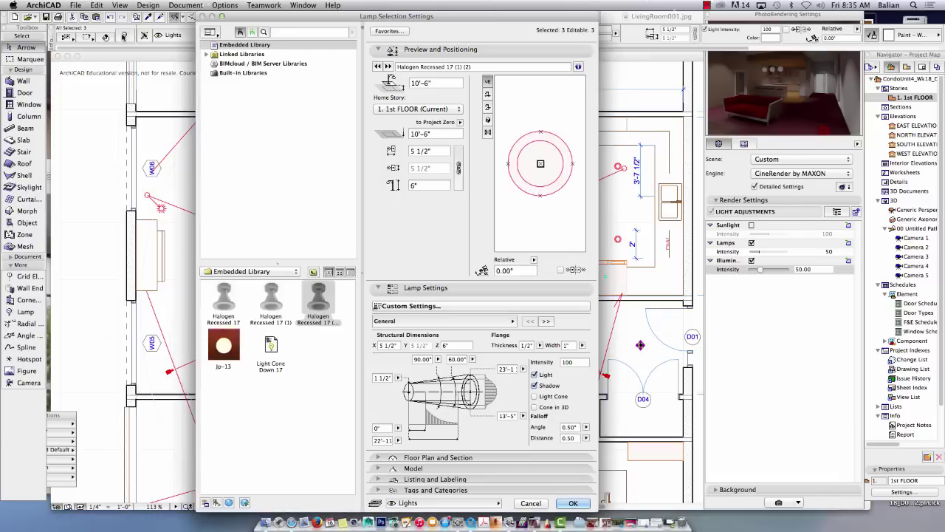
left_click(425, 82)
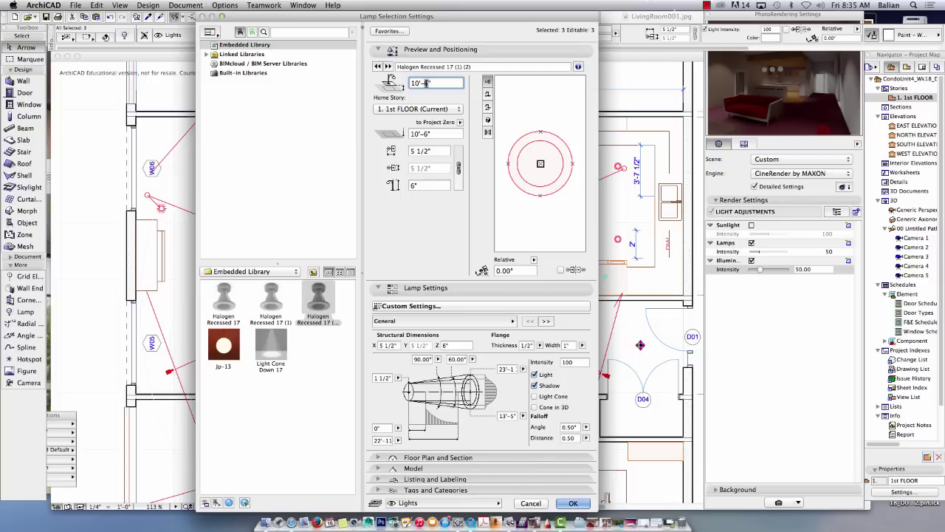
key("Return")
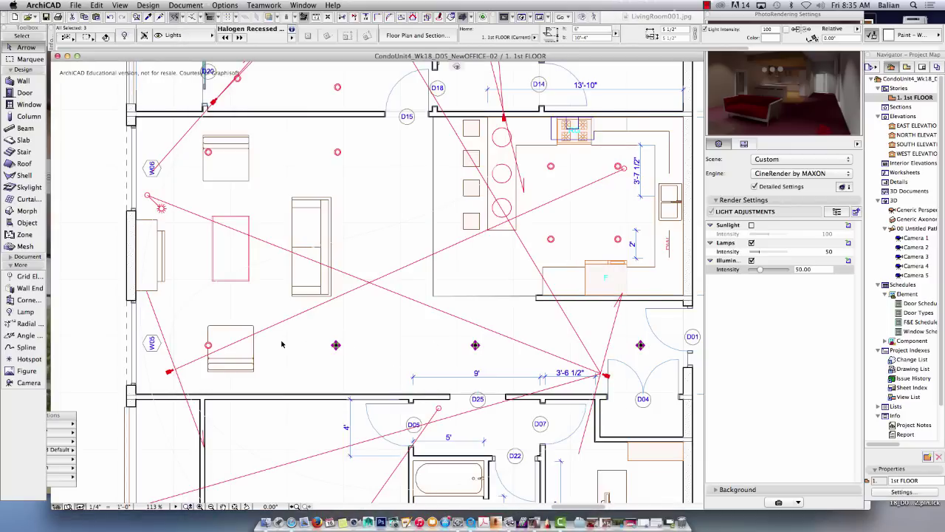
Reshape Camera 5's view-cone lines, moving one endpoint down near the fireplace
left_click(604, 356)
left_click(604, 375)
left_click(604, 375)
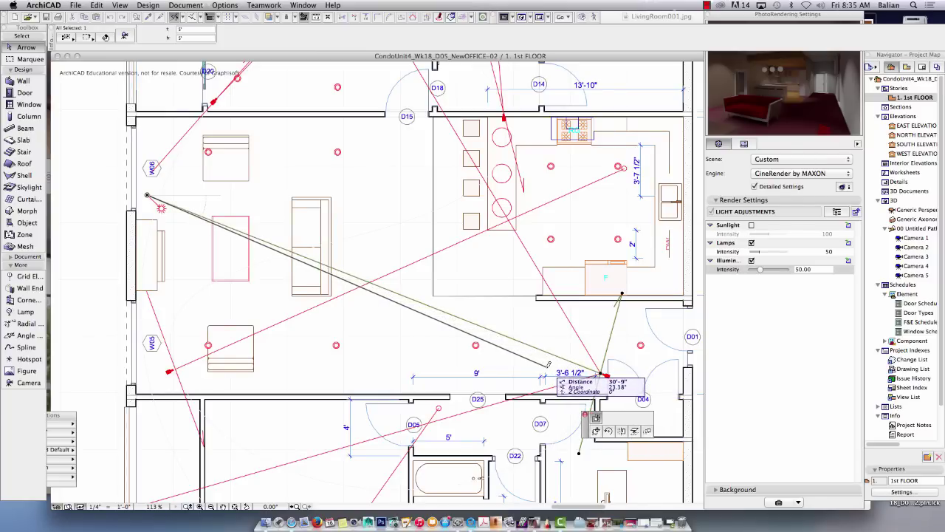
left_click(547, 366)
left_click(148, 196)
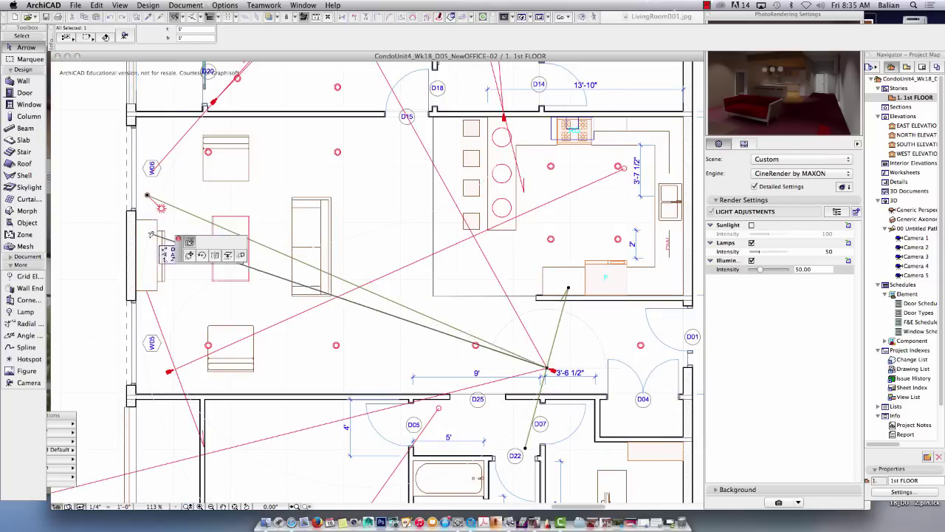
left_click(151, 242)
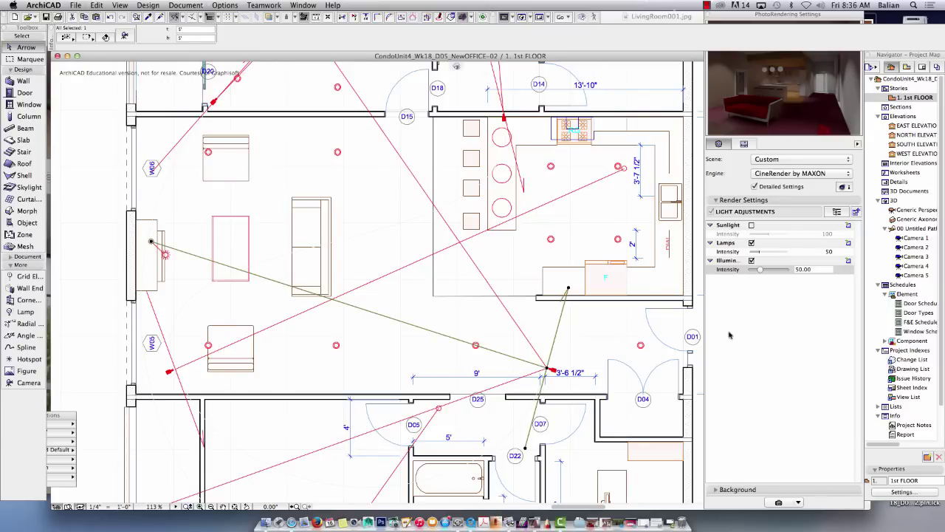
Check Camera 5 in 3D, then aim its target straight across the living room
double_click(908, 274)
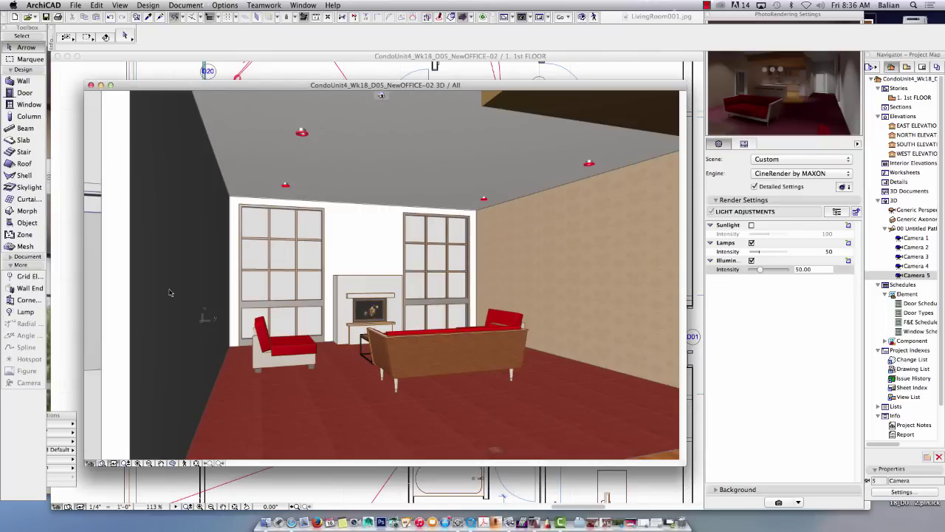
left_click(90, 85)
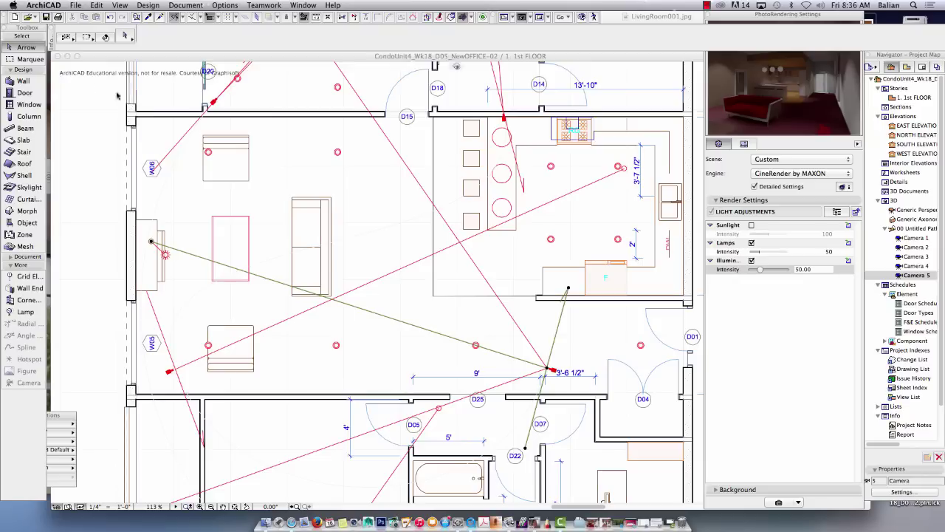
left_click(550, 369)
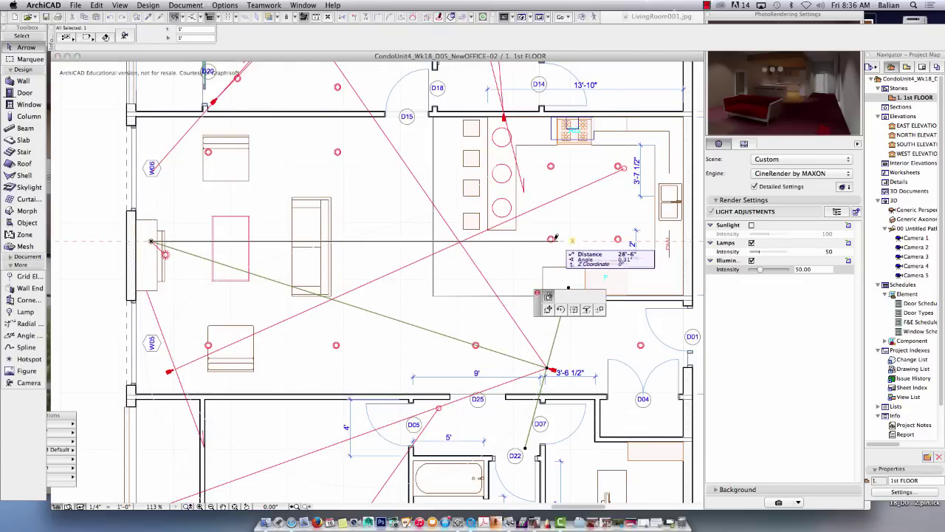
left_click(535, 239)
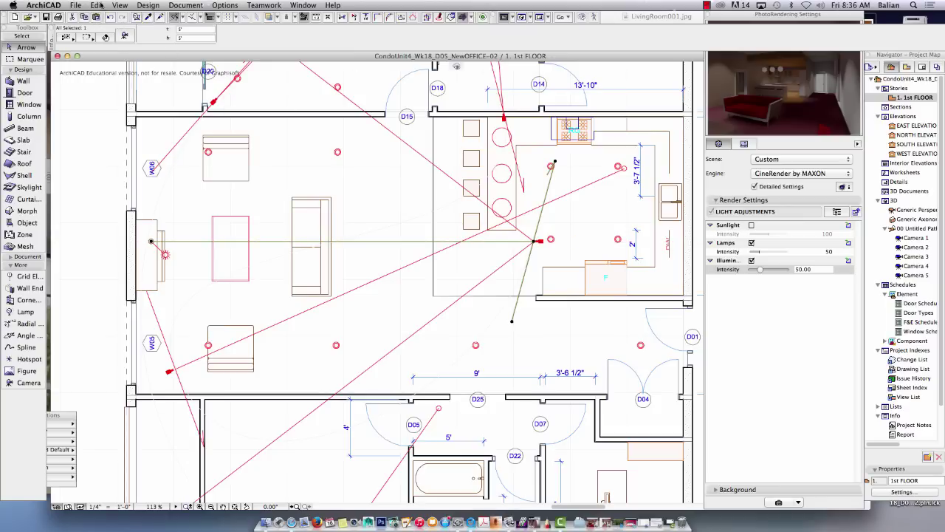
Open Camera 5 from the Project Map to show its straight-on 3D view of the fireplace wall
double_click(914, 275)
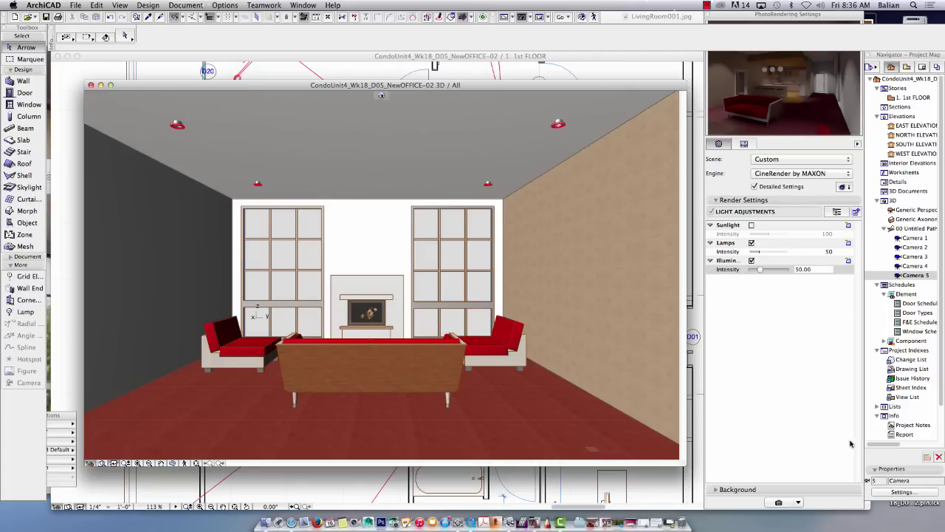
Enlarge the PhotoRendering panel and set the Background type to Image
left_click(715, 489)
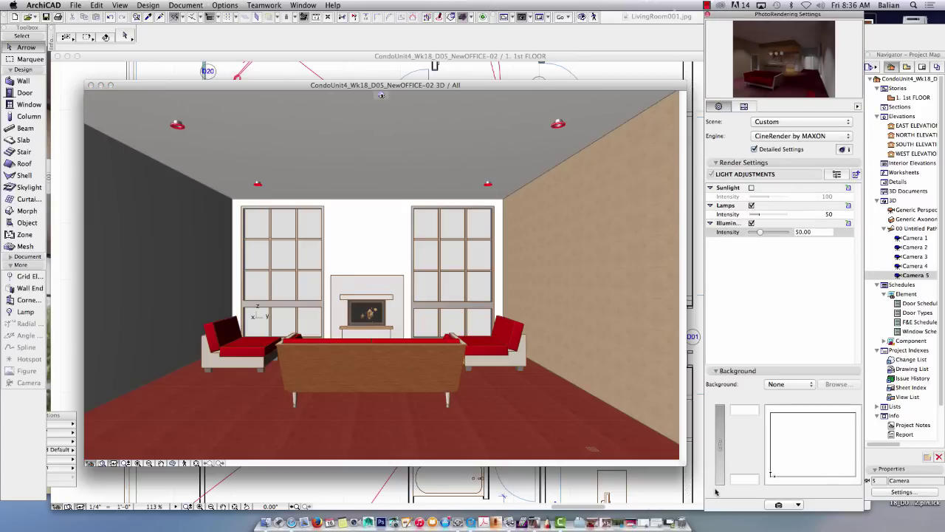
left_click(738, 372)
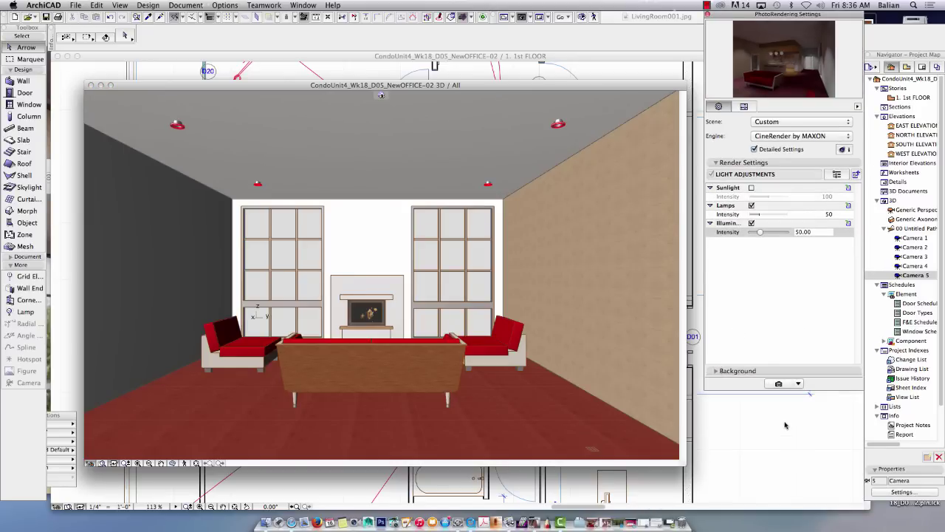
left_click_drag(830, 389, 835, 522)
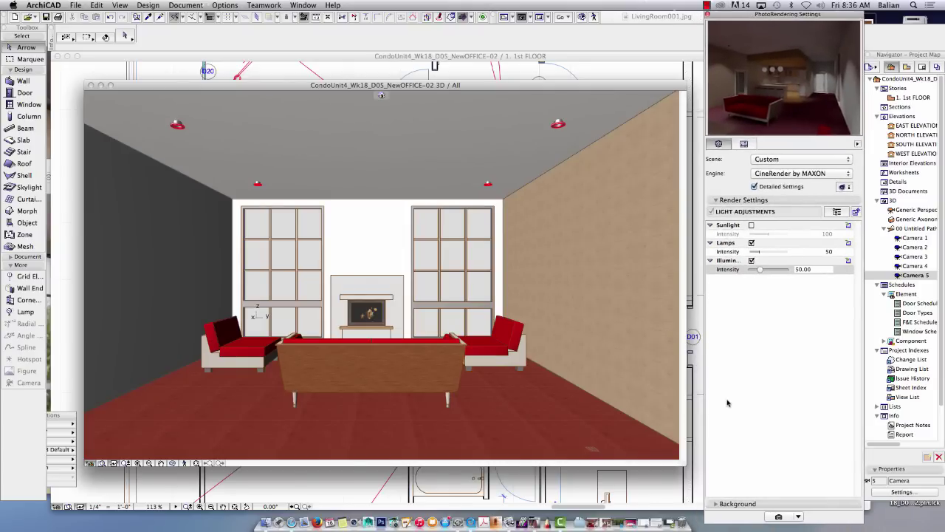
left_click(716, 504)
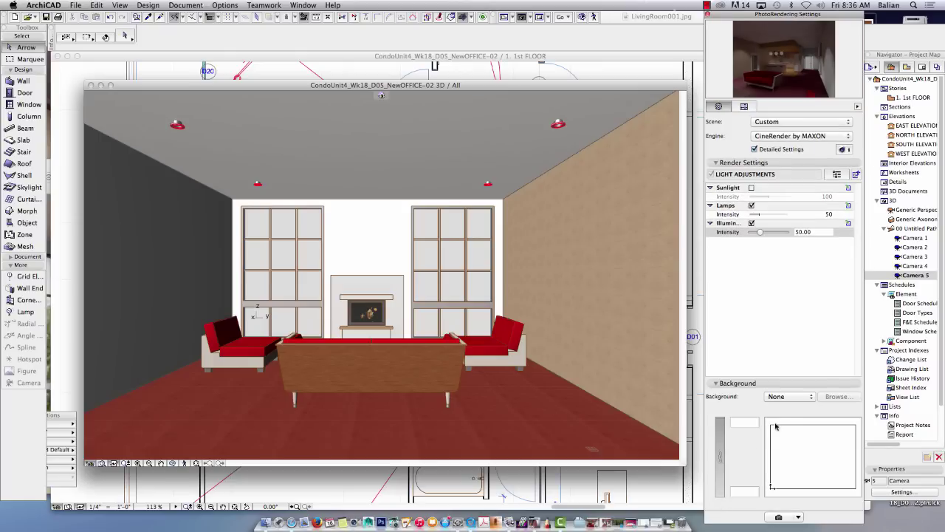
left_click(781, 397)
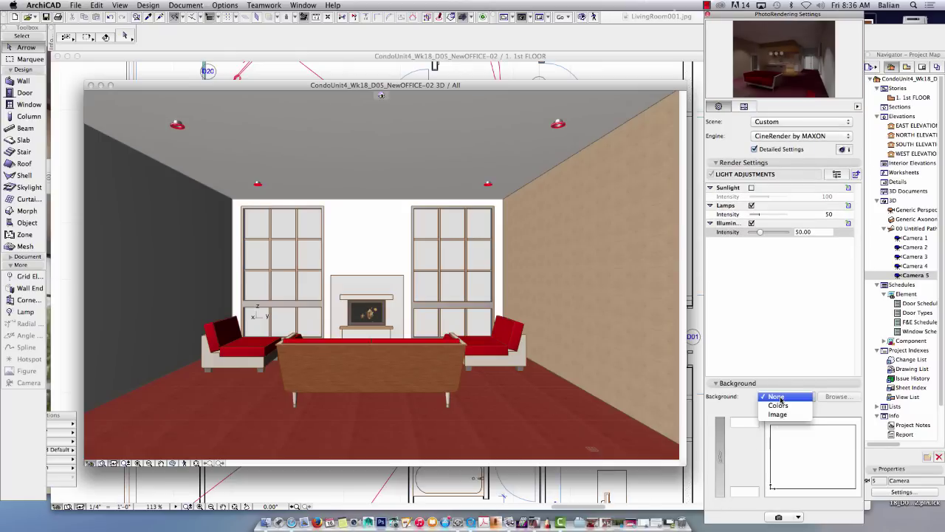
left_click(777, 415)
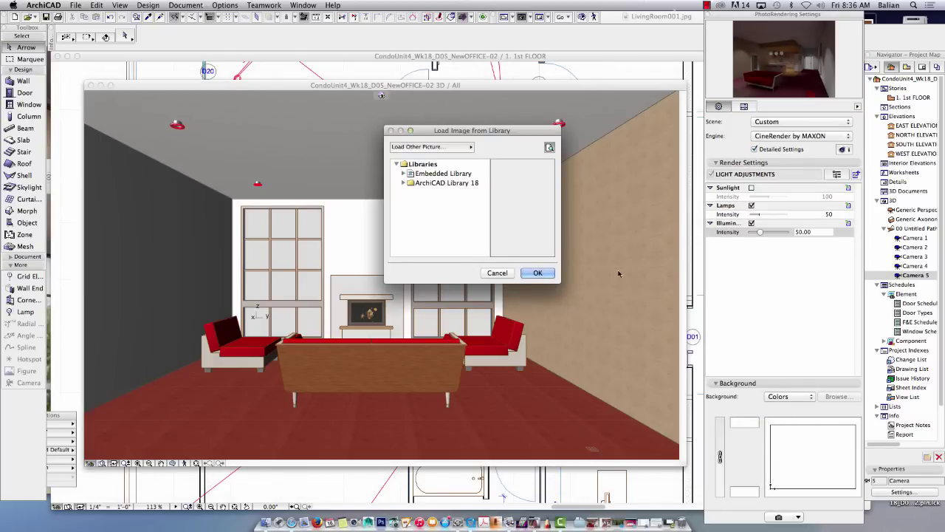
Browse ArchiCAD Library 18 to the Photos 1024x768 background images folder
left_click(434, 185)
left_click(403, 184)
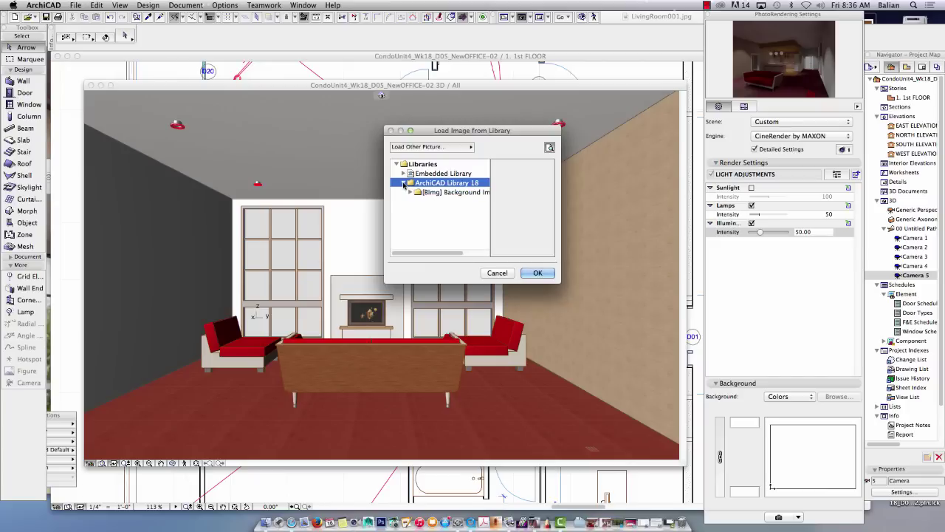
left_click(412, 193)
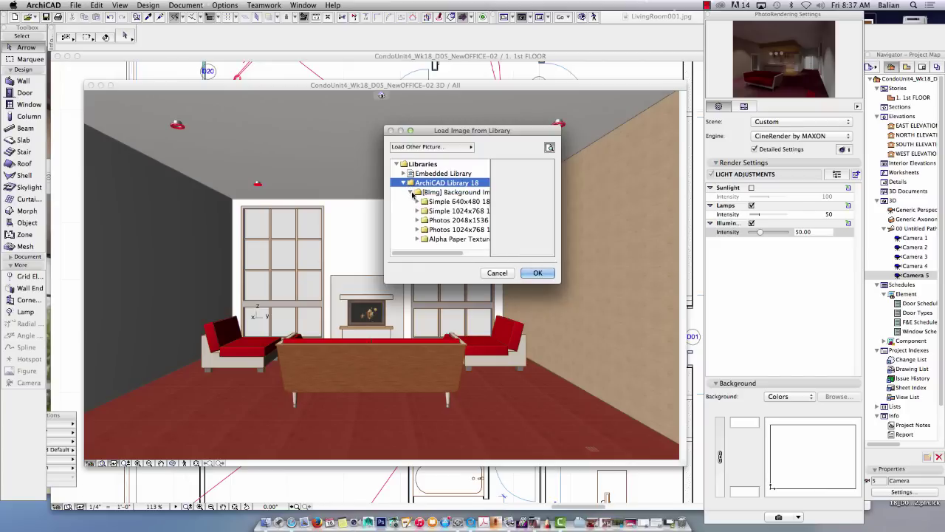
left_click(450, 232)
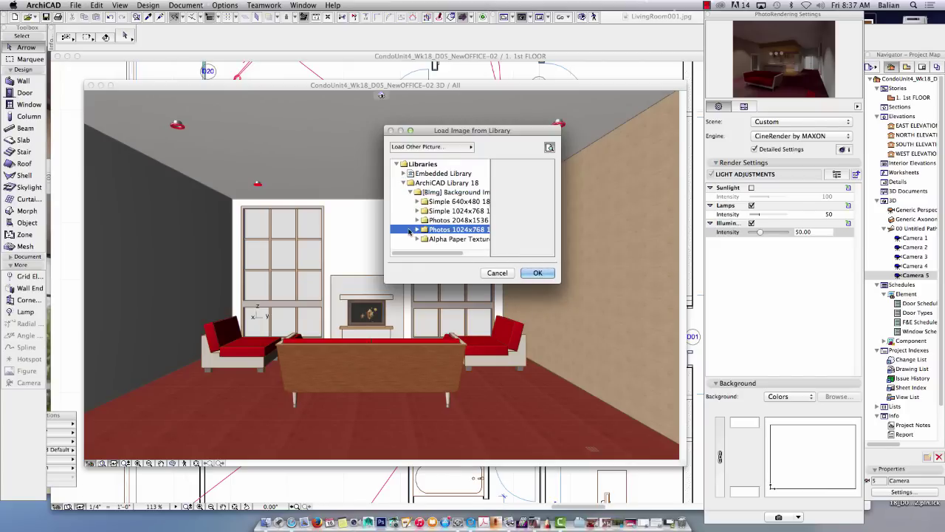
left_click(417, 230)
scroll(454, 221, "down", 5)
scroll(461, 235, "up", 5)
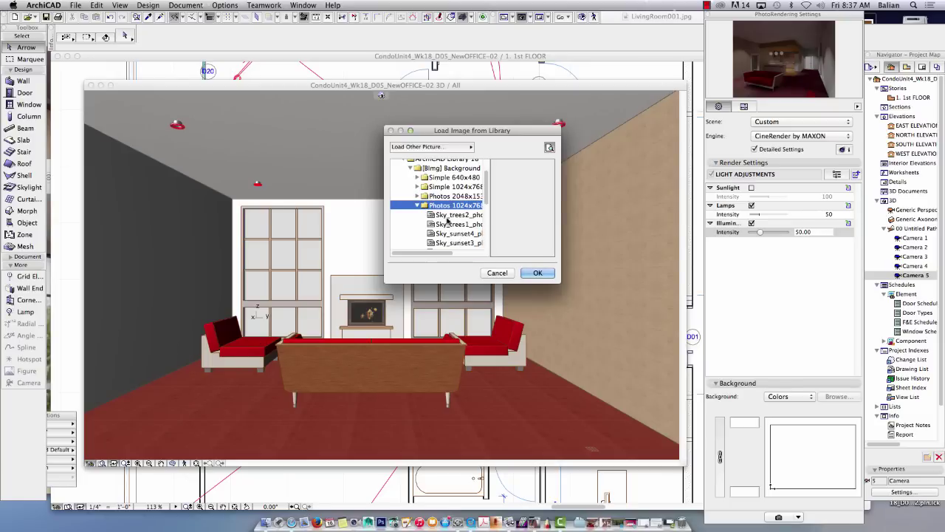
Preview the sky photos and confirm Sky_trees2_photo as the rendering background
left_click(442, 215)
key("Down")
key("Down")
key("Down")
key("Down")
key("Down")
key("Down")
key("Down")
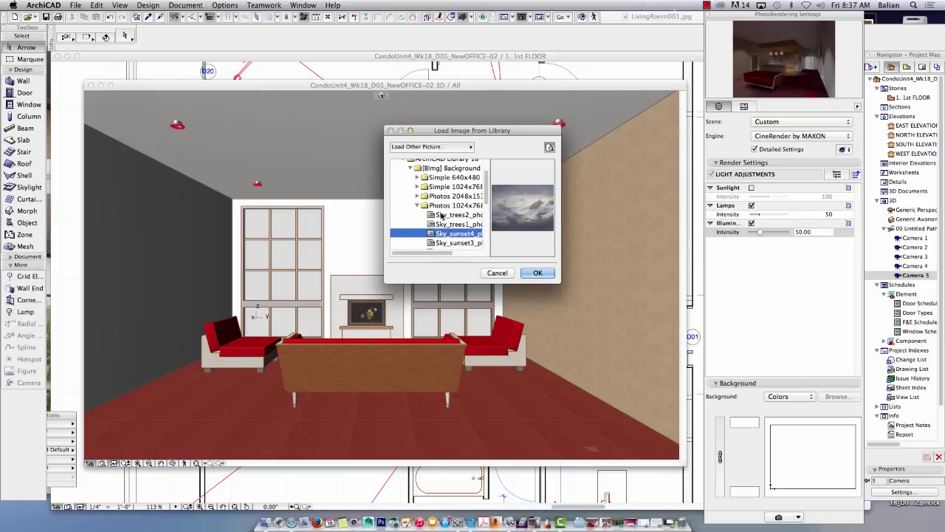
key("Down")
key("Down")
key("Down")
key("Down")
key("Down")
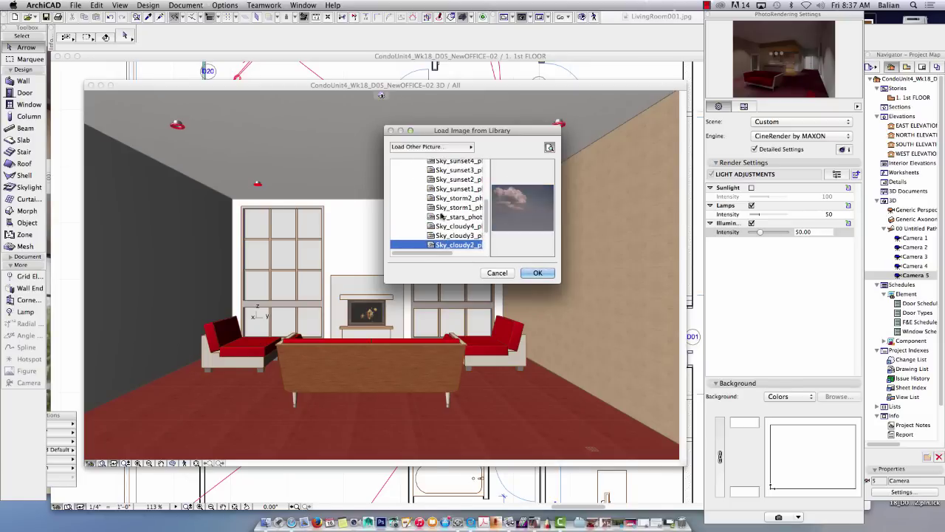
key("Up")
key("Up")
key("Up")
key("Up")
key("Up")
key("Up")
key("Up")
key("Up")
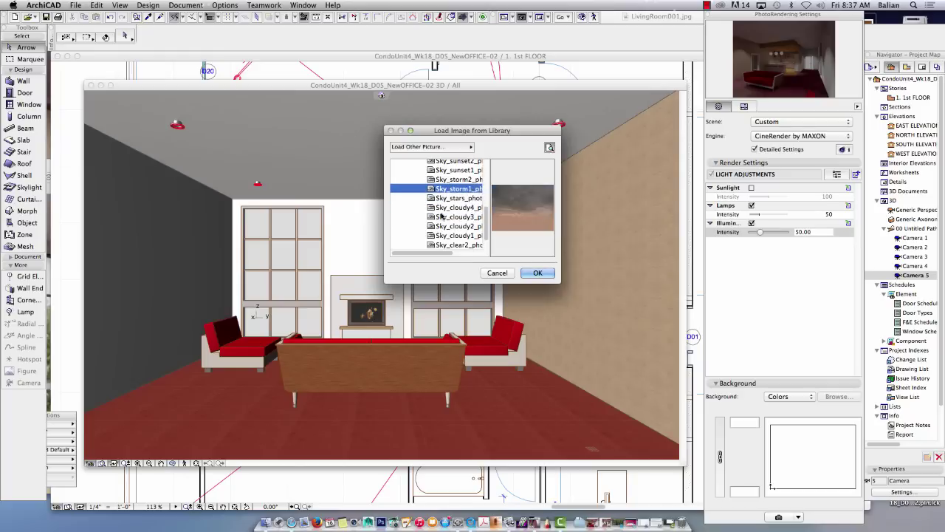
key("Up")
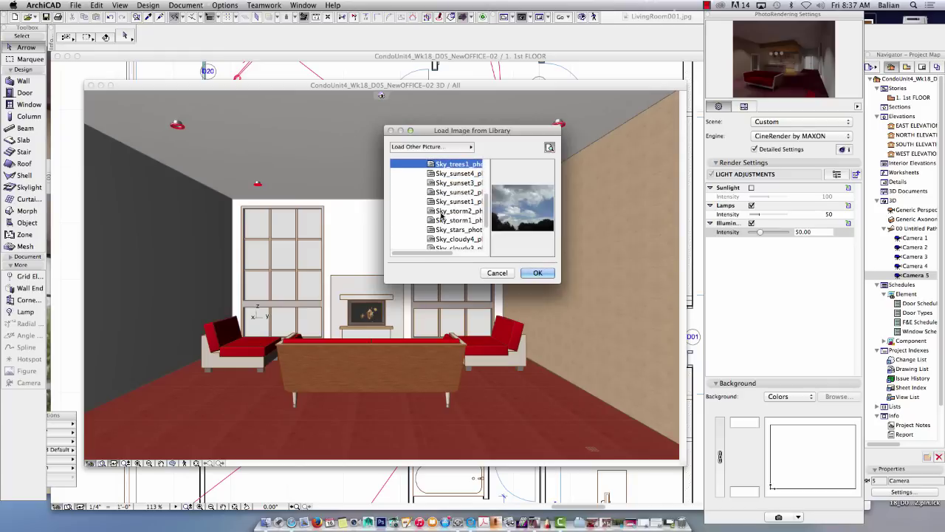
key("Up")
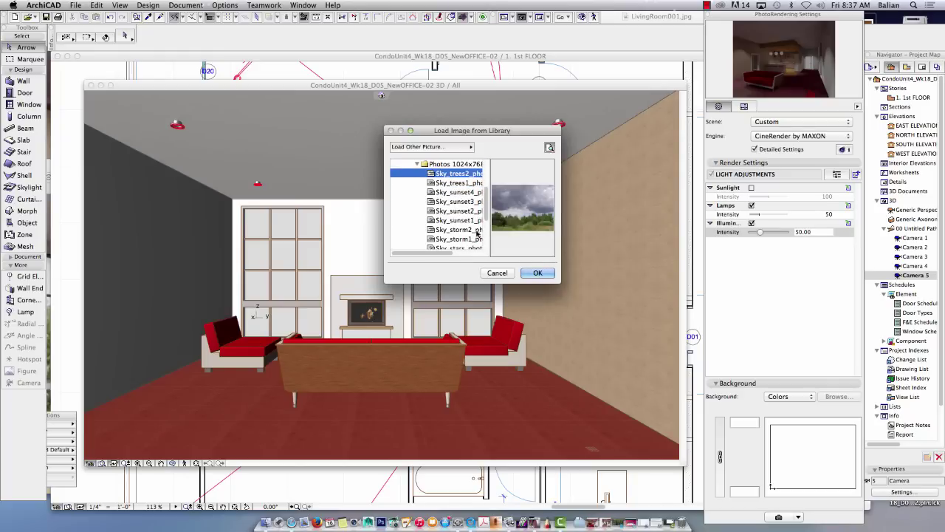
left_click(536, 274)
mouse_move(787, 72)
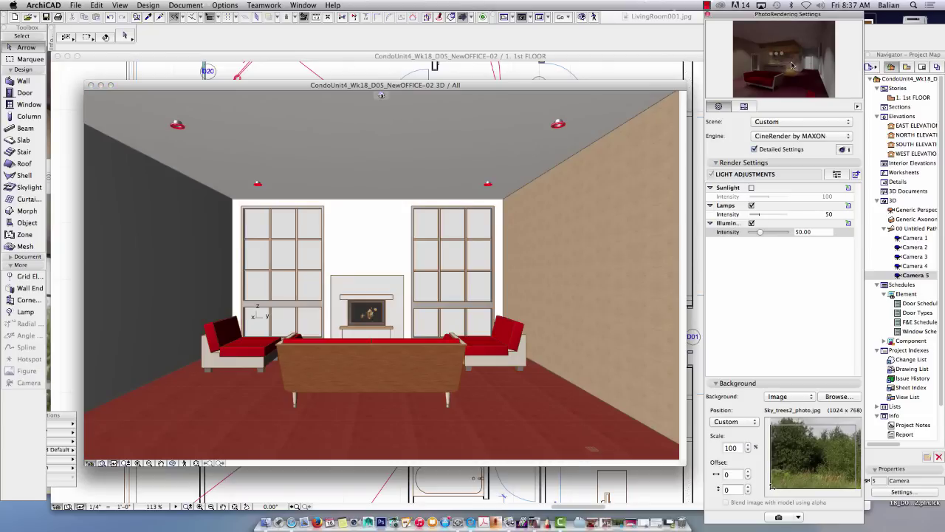
Refresh the preview and offset the background photo to -92, -280 to show more sky
left_click(789, 66)
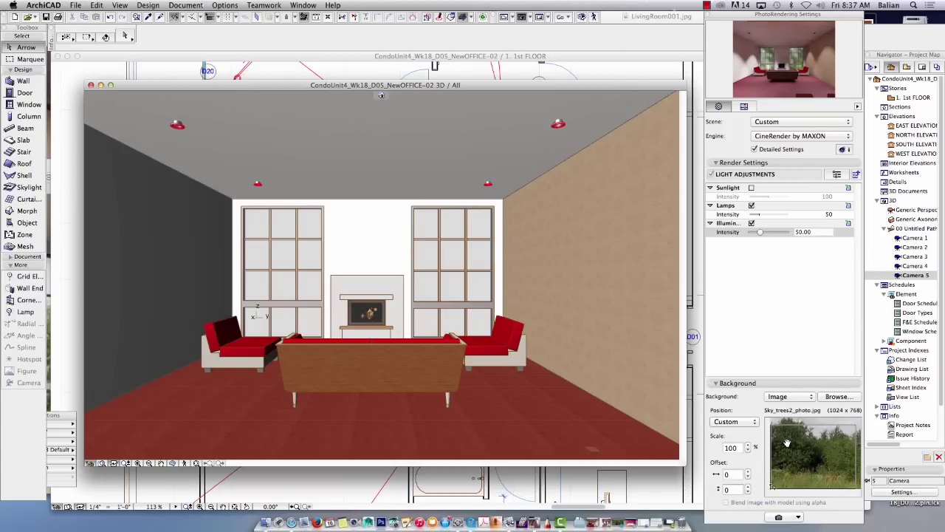
left_click_drag(809, 443, 791, 465)
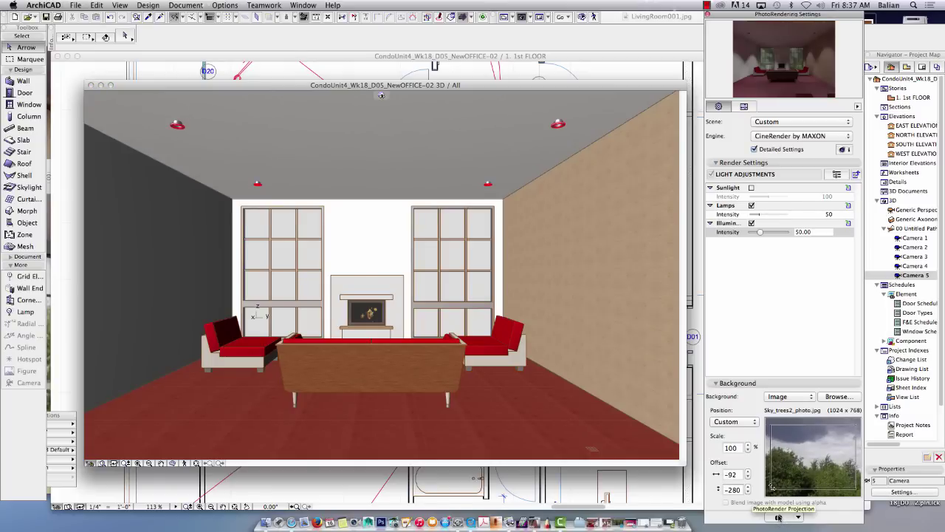
Render the 800×600 CineRender picture of the Camera 5 living room
left_click(778, 517)
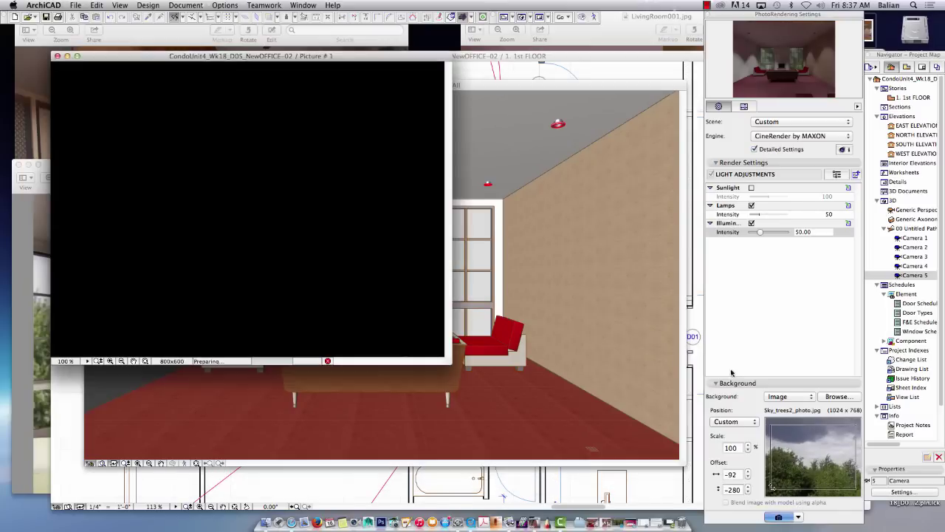
left_click(707, 5)
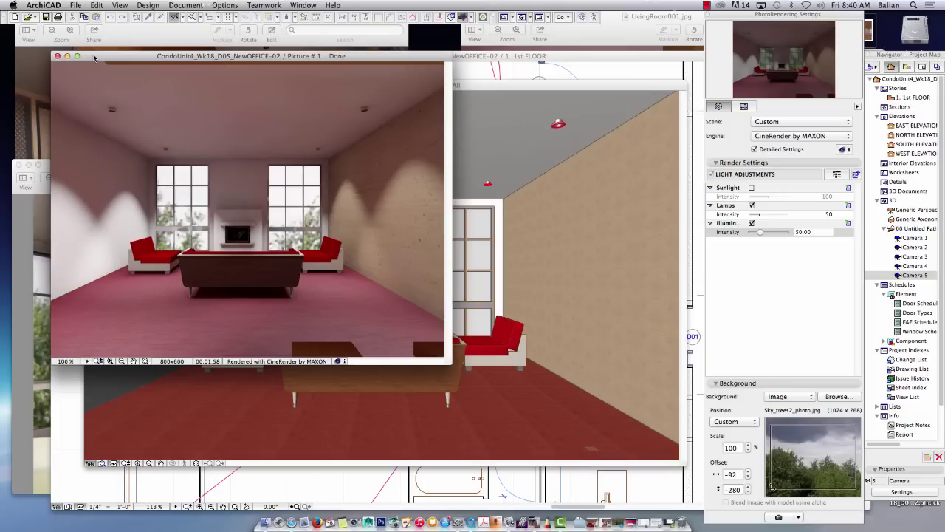
Save the render as the JPEG 'LivingRoom2' rather than overwriting LivingRoom, then close it
key("super+s")
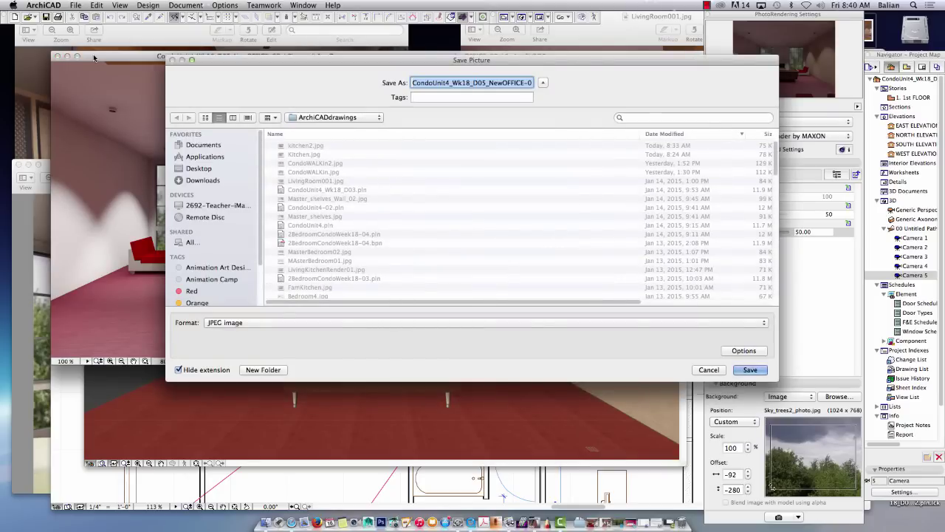
type("Living")
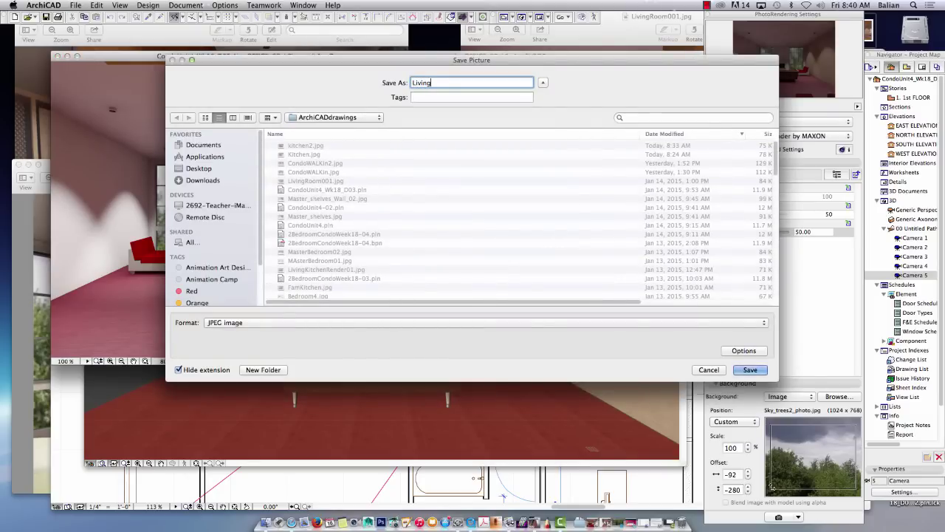
type("Room")
left_click(746, 370)
left_click(490, 126)
type("2")
key("Return")
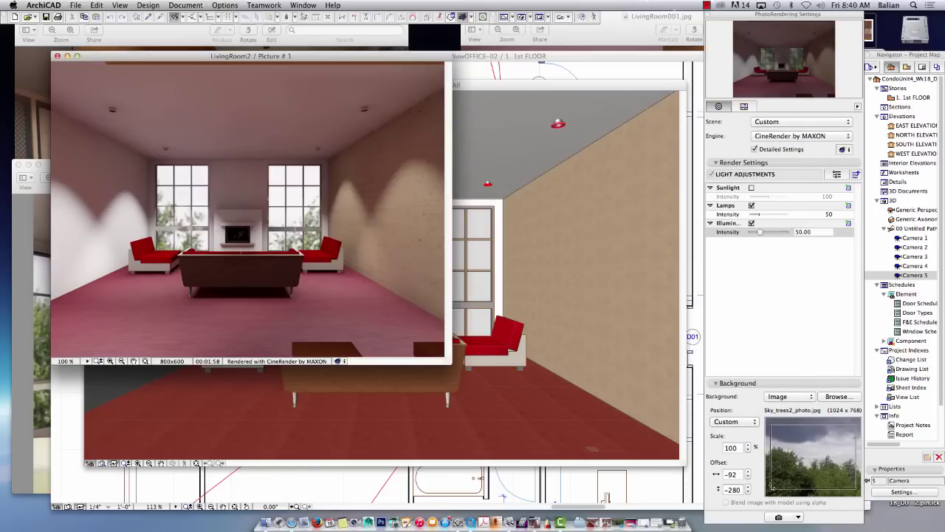
left_click(56, 55)
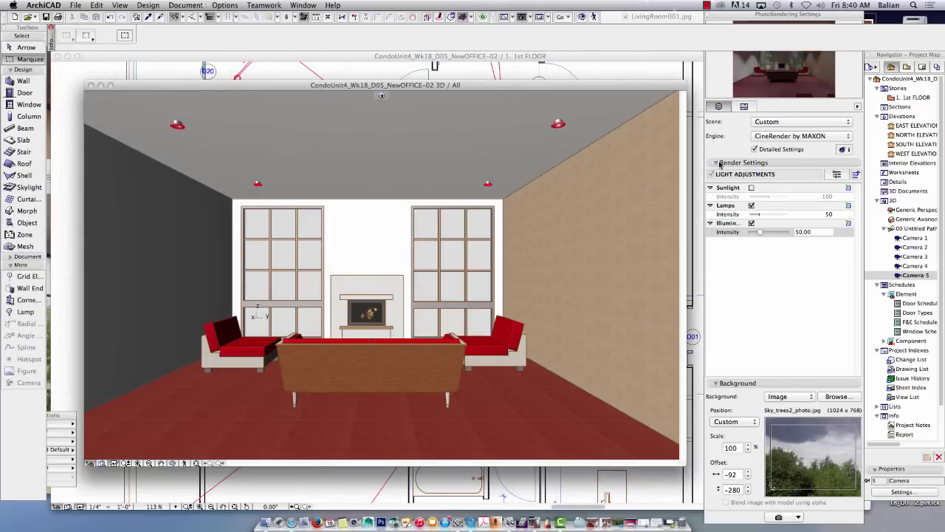
Collapse and re-expand the render settings sections, then close the Camera 5 3D window
left_click(717, 163)
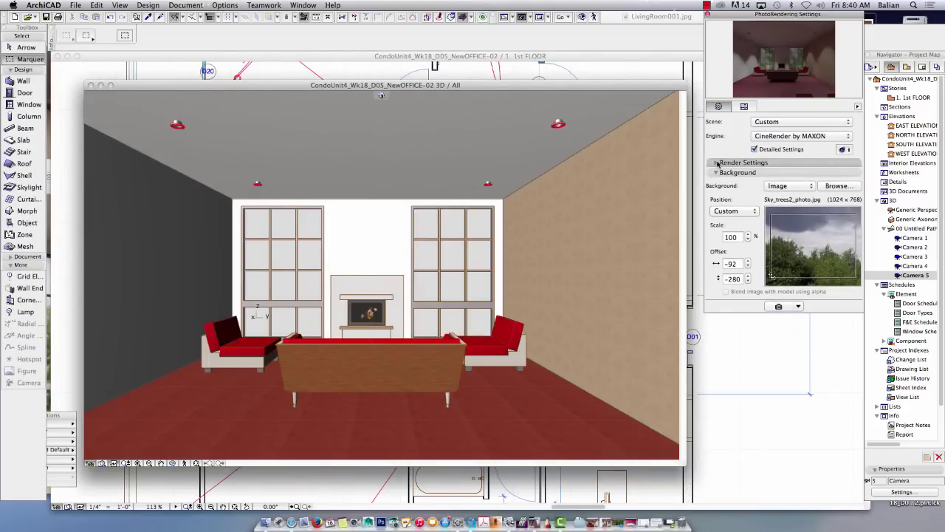
left_click(715, 173)
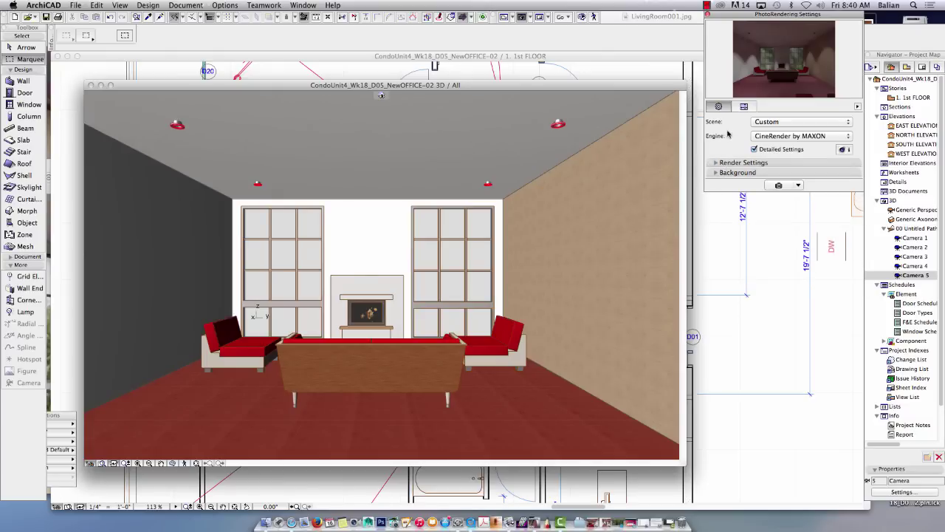
left_click(717, 162)
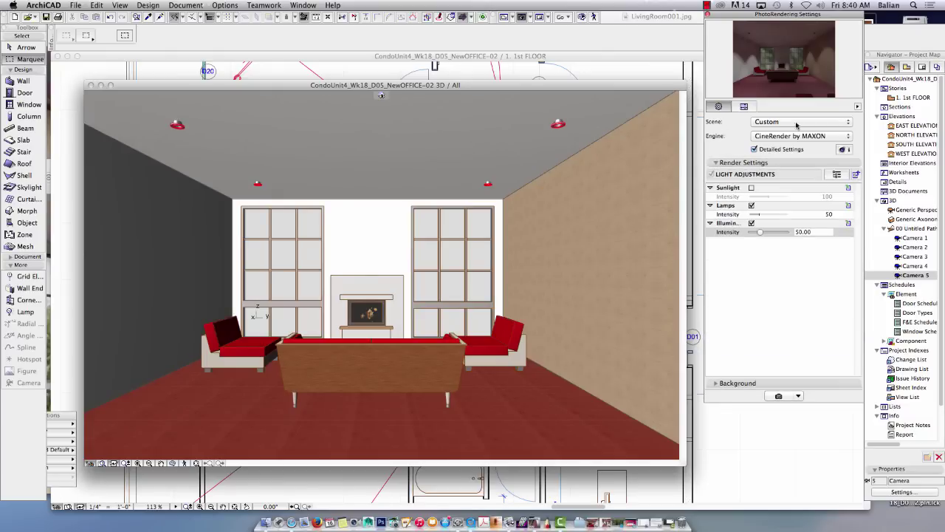
left_click(858, 106)
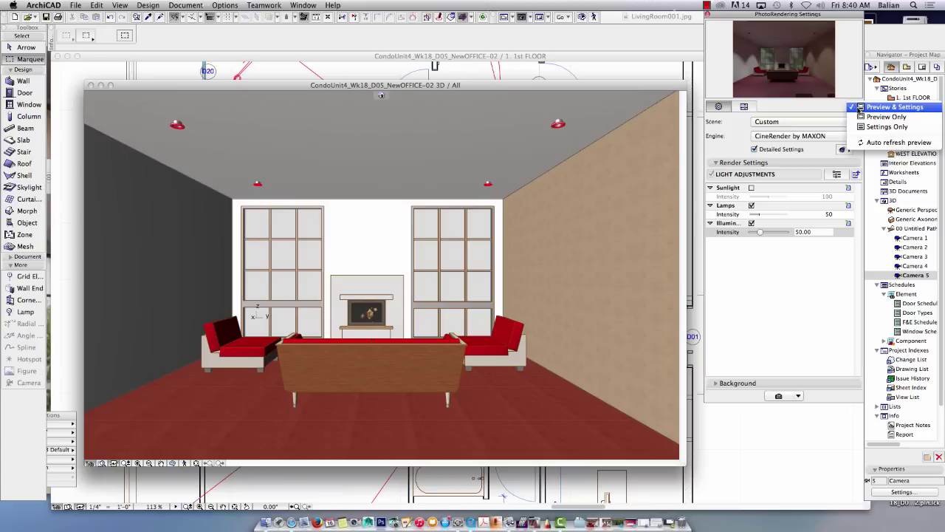
left_click(830, 111)
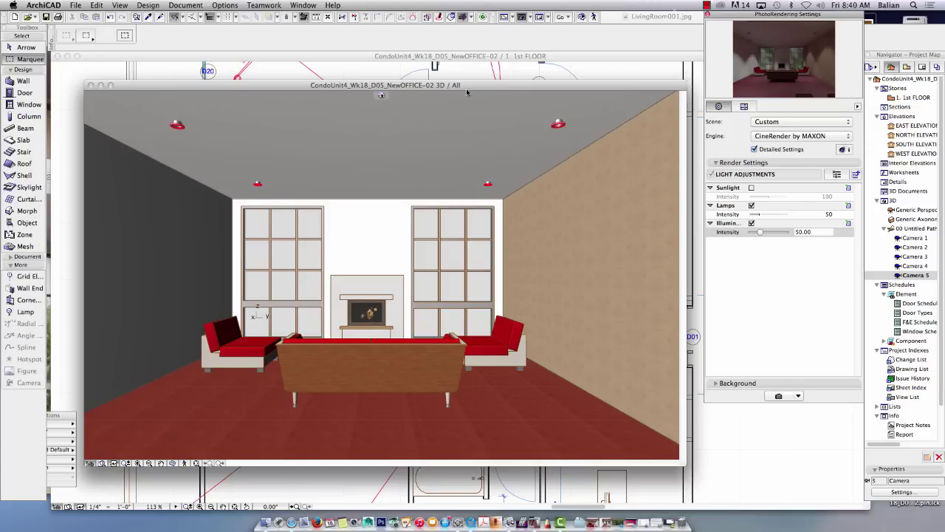
left_click(467, 90)
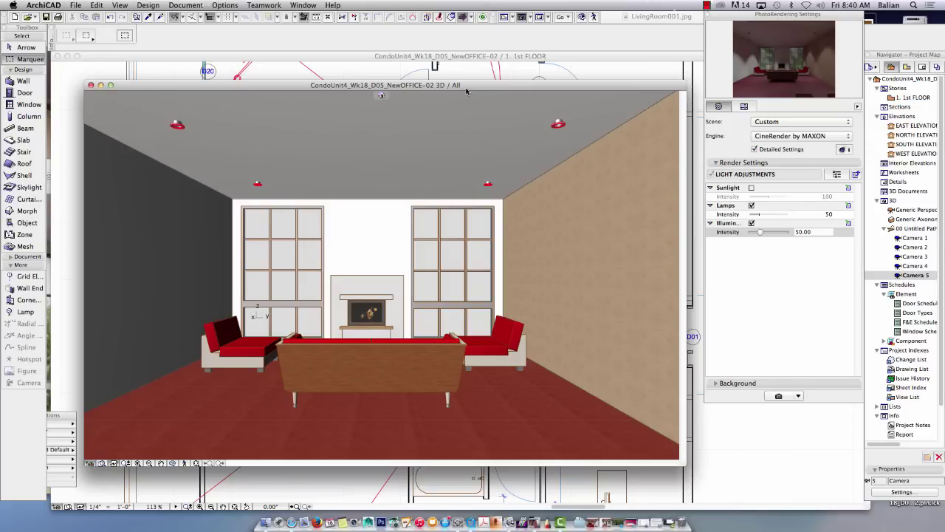
left_click(91, 85)
scroll(390, 229, "down", 5)
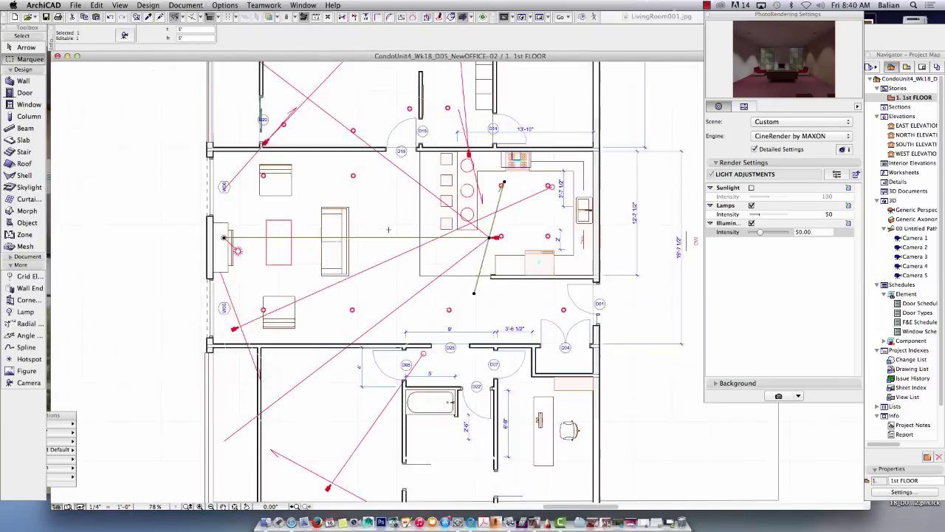
scroll(389, 230, "up", 3)
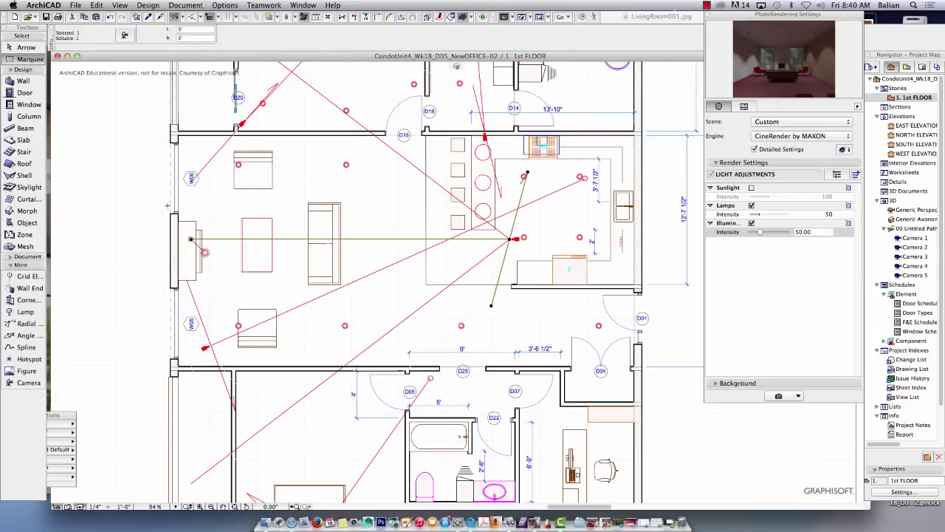
scroll(493, 347, "down", 2)
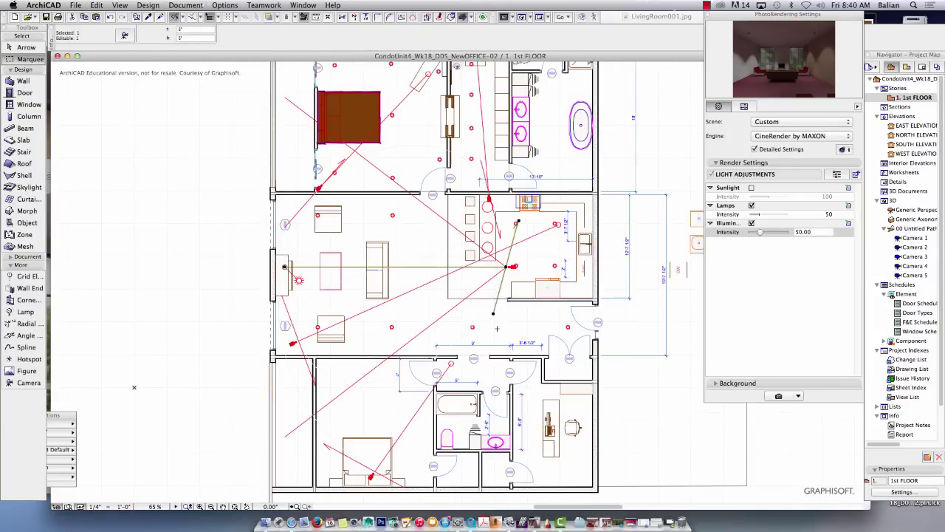
scroll(497, 328, "down", 2)
scroll(449, 263, "up", 4)
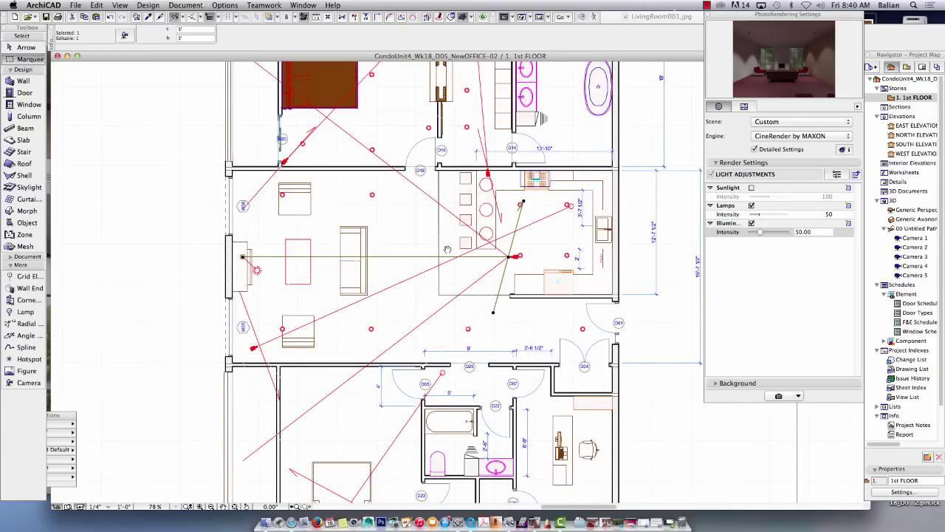
middle_click_drag(448, 263, 434, 200)
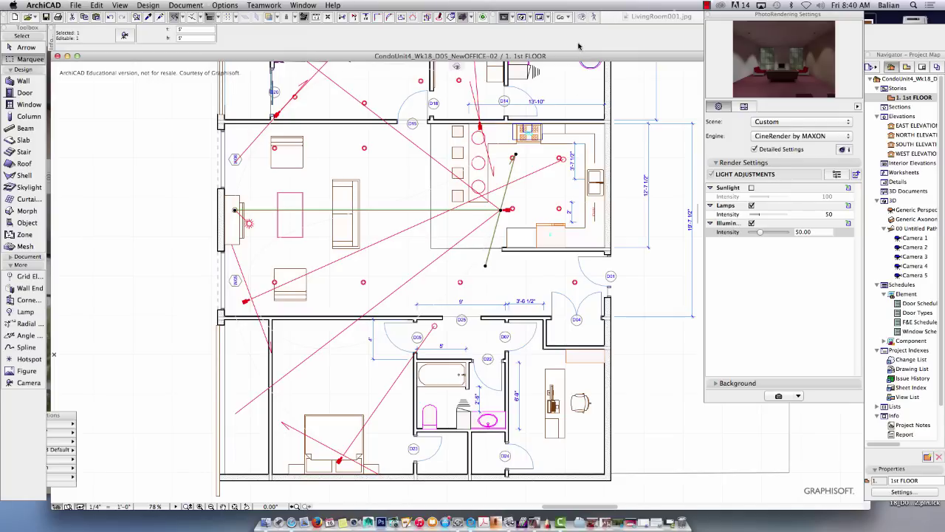
left_click(782, 123)
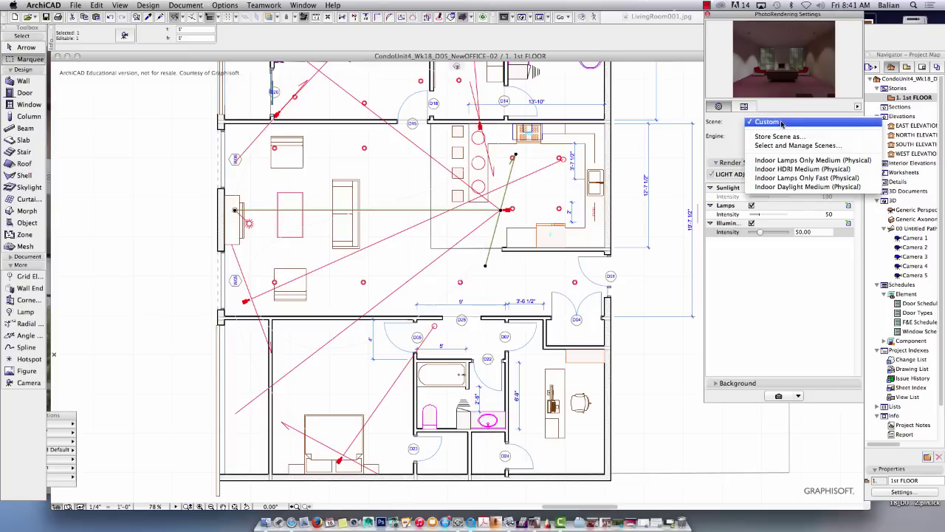
left_click(778, 145)
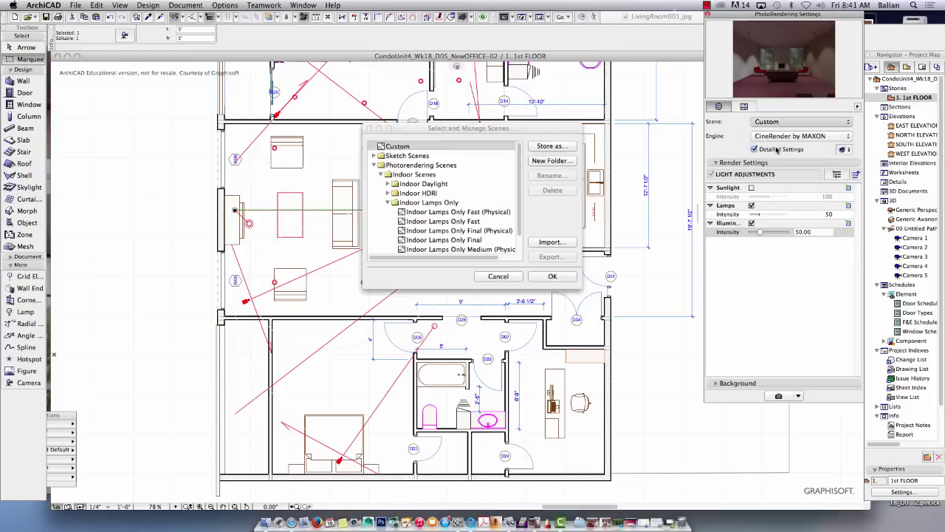
scroll(466, 232, "down", 3)
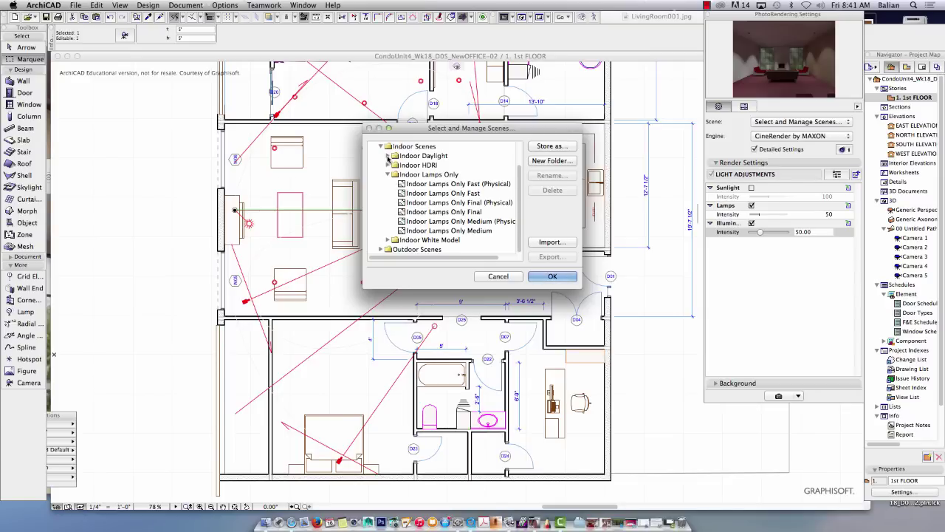
left_click(498, 278)
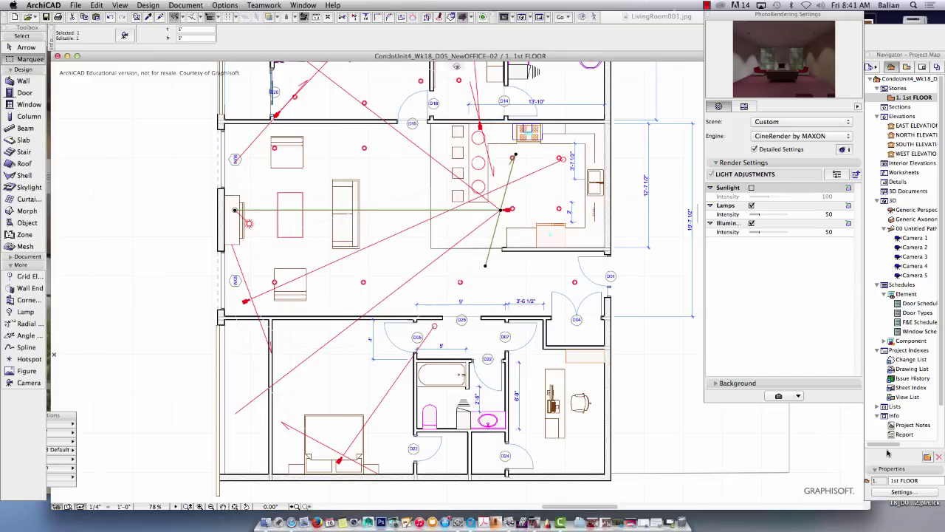
left_click(706, 5)
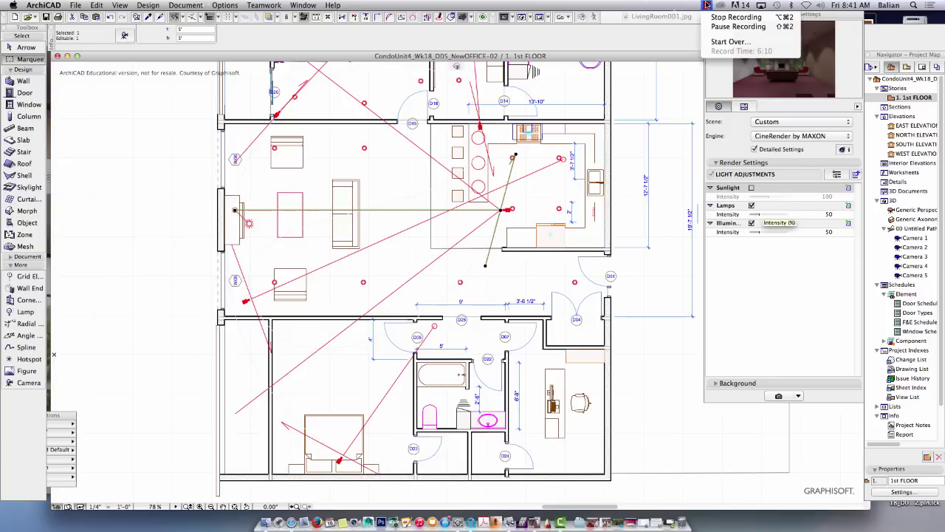